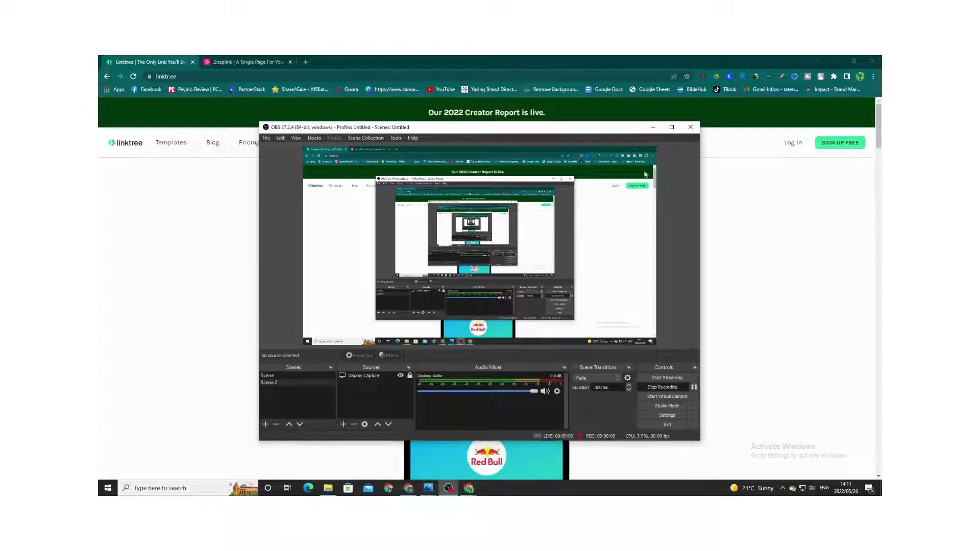
- Bring up the Znaplink homepage and examine its feature sections from unlimited pages and analytics to the click-through-rate claim
{"action": "left_click", "coordinate": [653, 127]}
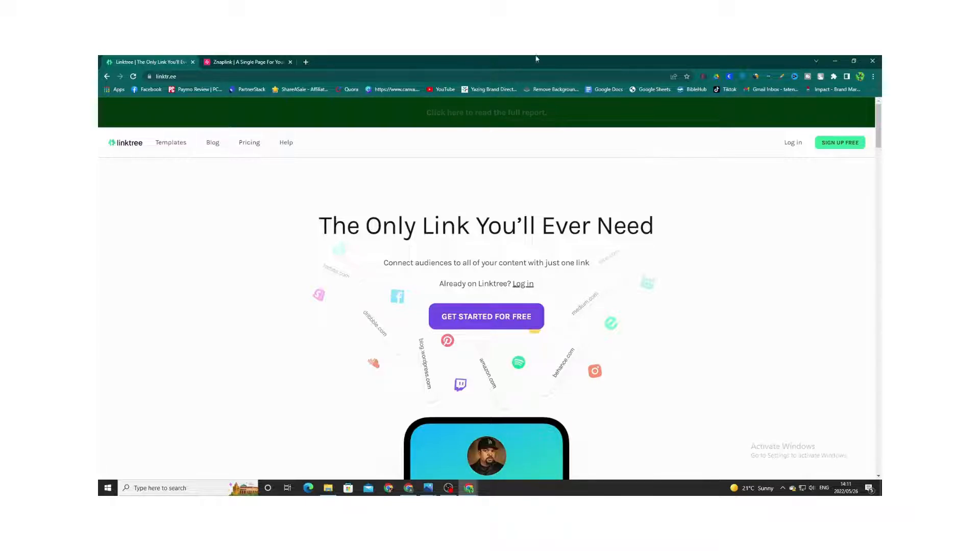
{"action": "key", "text": "ctrl+Tab"}
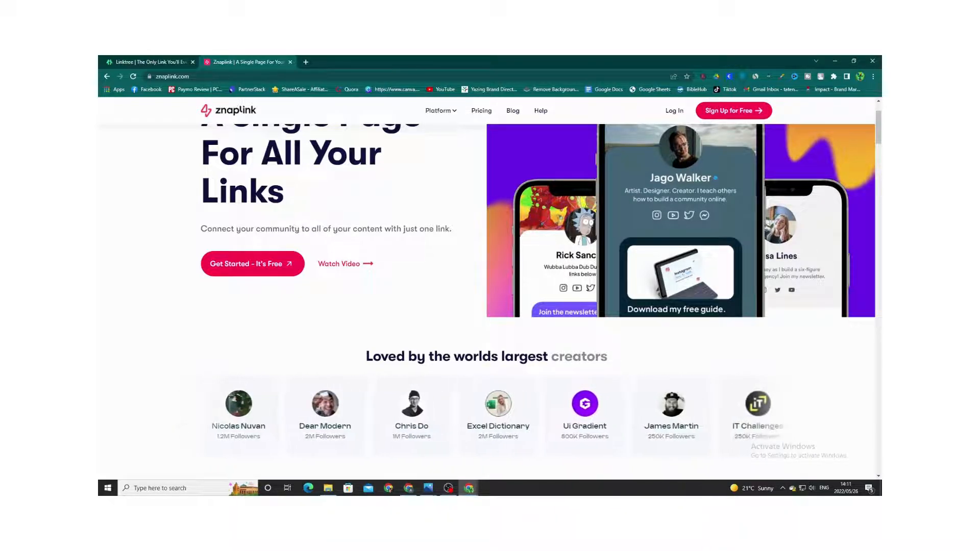
{"action": "scroll", "coordinate": [411, 376], "scroll_direction": "up", "scroll_amount": 2}
{"action": "scroll", "coordinate": [412, 376], "scroll_direction": "down", "scroll_amount": 5}
{"action": "scroll", "coordinate": [421, 360], "scroll_direction": "down", "scroll_amount": 5}
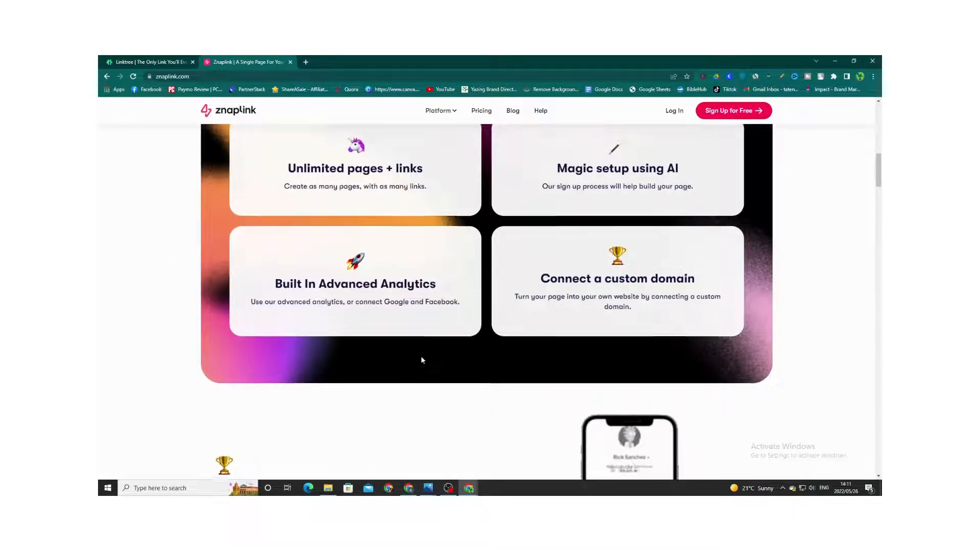
{"action": "scroll", "coordinate": [422, 360], "scroll_direction": "down", "scroll_amount": 1}
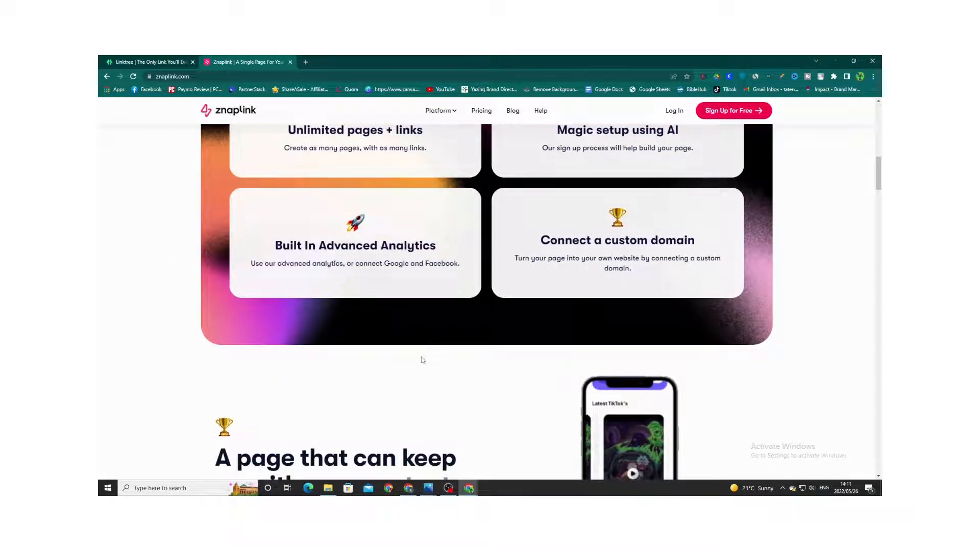
{"action": "scroll", "coordinate": [421, 361], "scroll_direction": "down", "scroll_amount": 5}
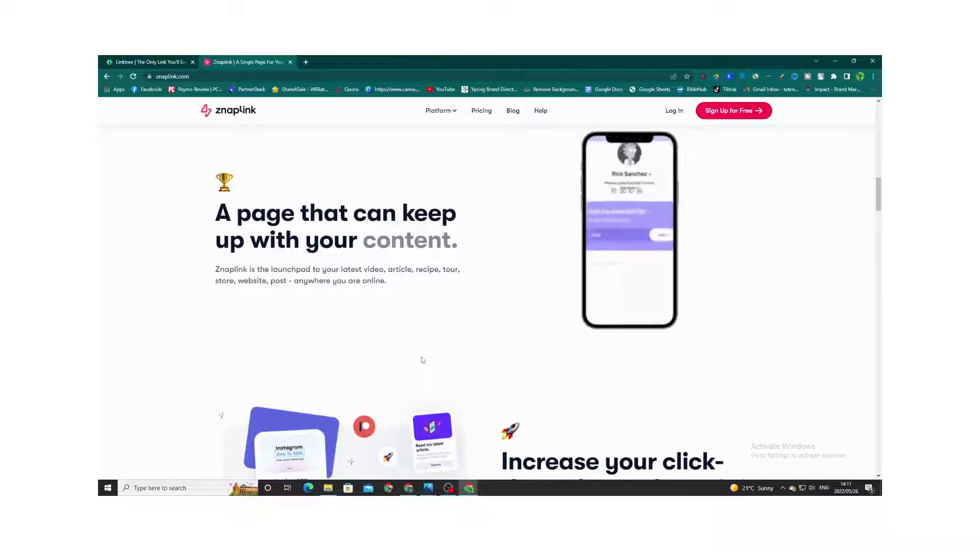
{"action": "scroll", "coordinate": [422, 360], "scroll_direction": "down", "scroll_amount": 4}
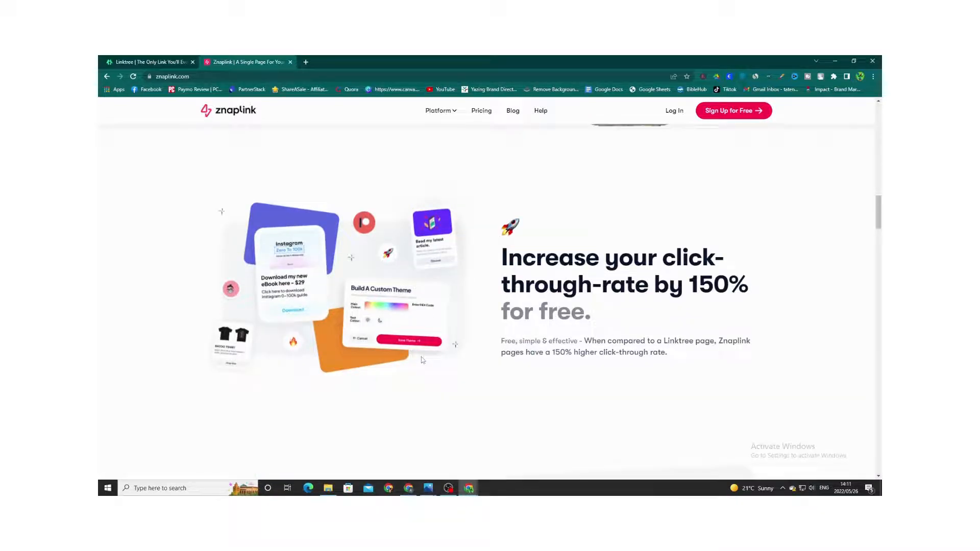
- Highlight Znaplink's headlines on click-through rate, unlimited emails to the community and the auto updating YouTube + TikTok video widget while reading
{"action": "left_click_drag", "start_coordinate": [501, 250], "coordinate": [717, 310]}
{"action": "scroll", "coordinate": [717, 310], "scroll_direction": "down", "scroll_amount": 6}
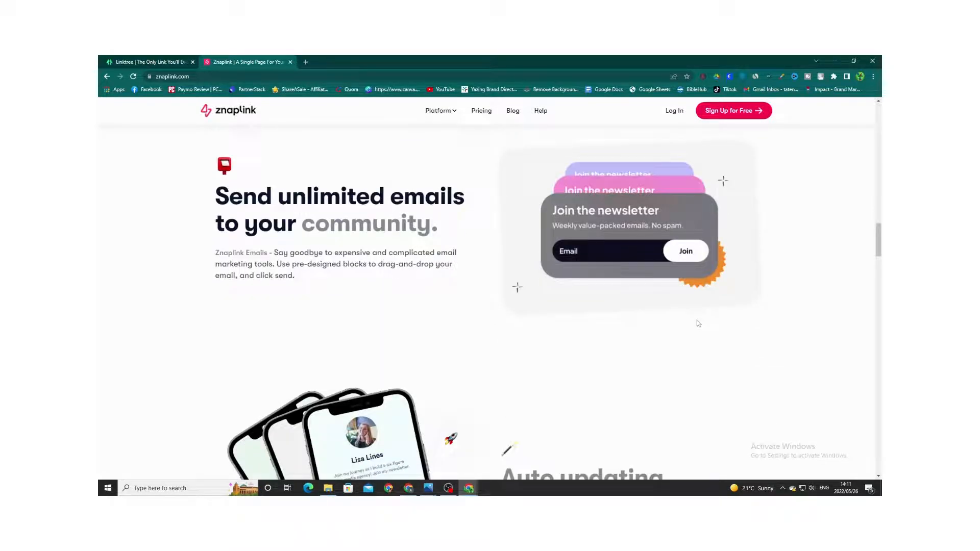
{"action": "left_click_drag", "start_coordinate": [217, 197], "coordinate": [427, 220]}
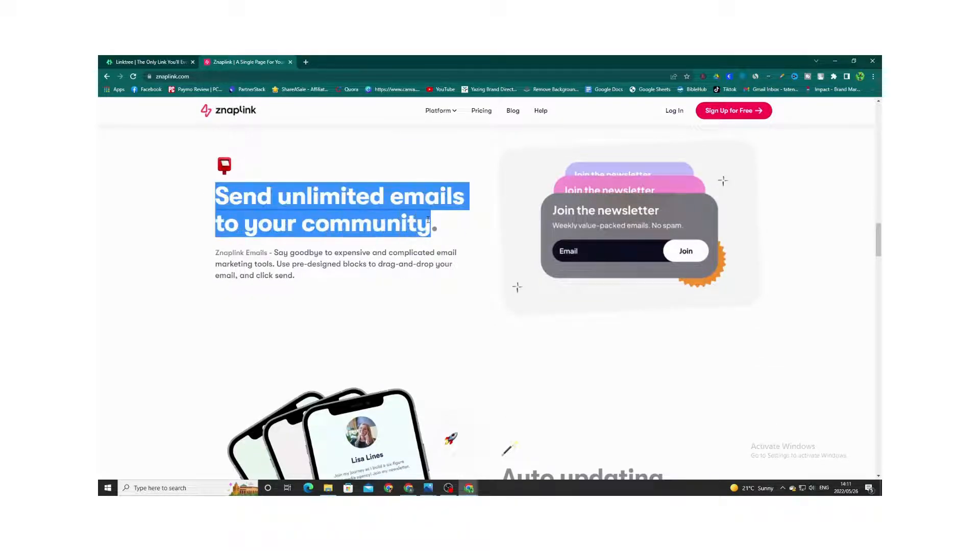
{"action": "scroll", "coordinate": [529, 199], "scroll_direction": "down", "scroll_amount": 1}
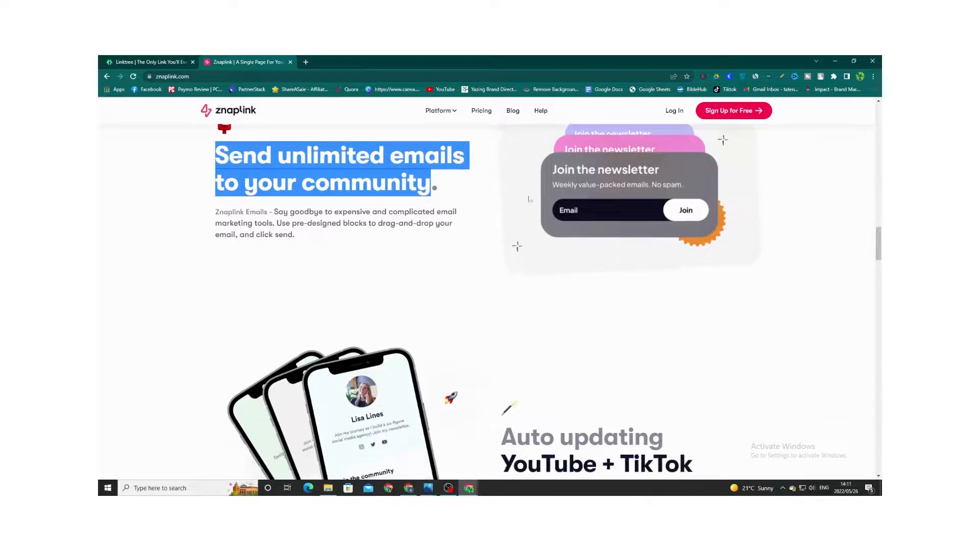
{"action": "scroll", "coordinate": [522, 348], "scroll_direction": "down", "scroll_amount": 3}
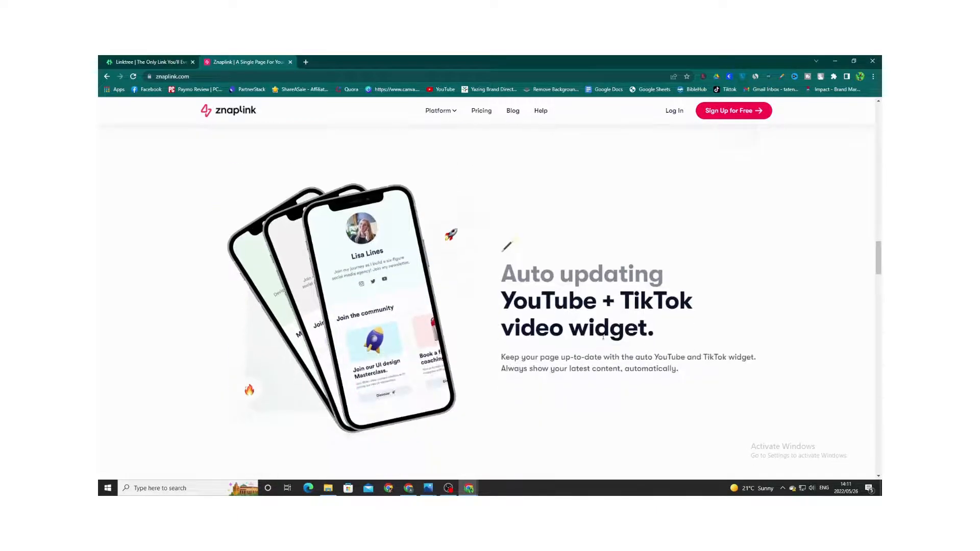
{"action": "left_click_drag", "start_coordinate": [510, 273], "coordinate": [639, 329]}
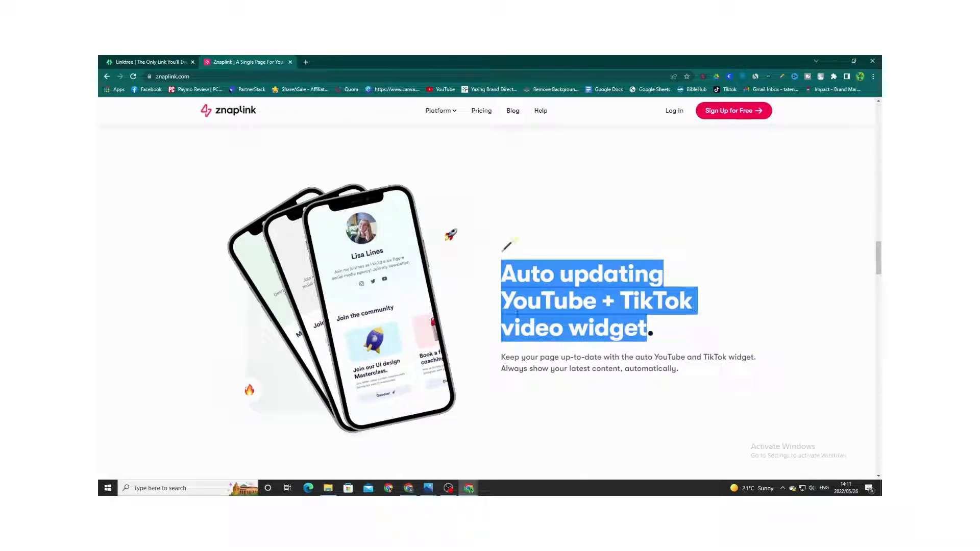
{"action": "scroll", "coordinate": [606, 301], "scroll_direction": "up", "scroll_amount": 8}
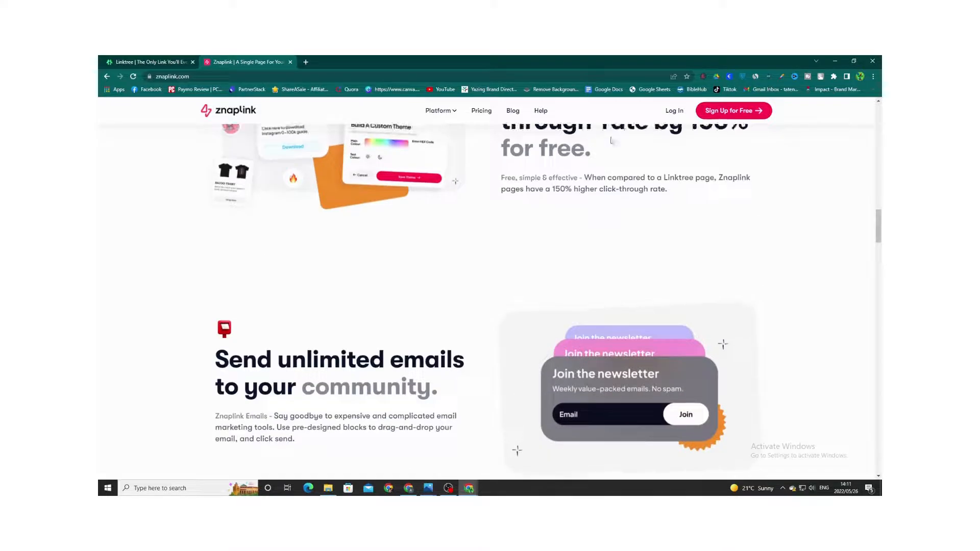
- Log in to the Znaplink dashboard, open the Doggy page for editing and look through its phone preview
{"action": "left_click", "coordinate": [677, 112]}
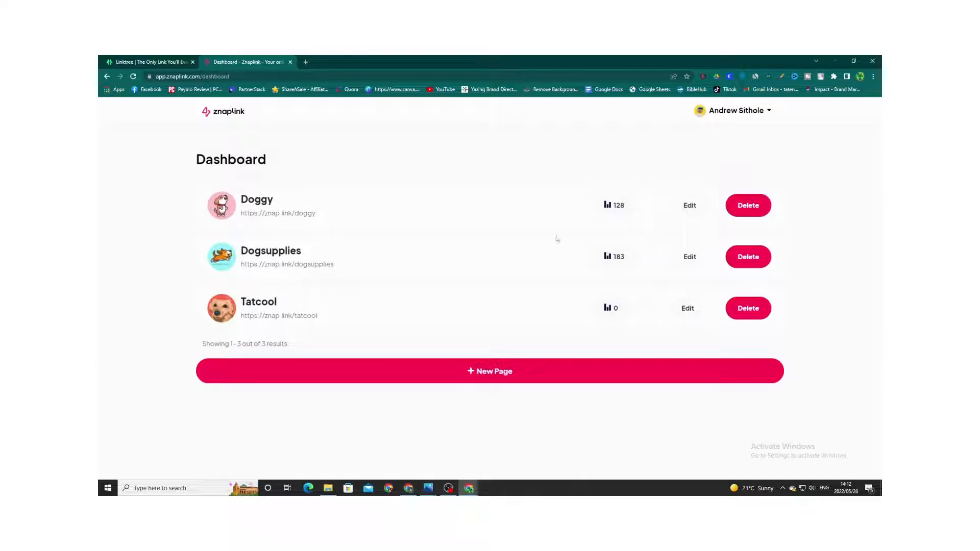
{"action": "left_click", "coordinate": [687, 210]}
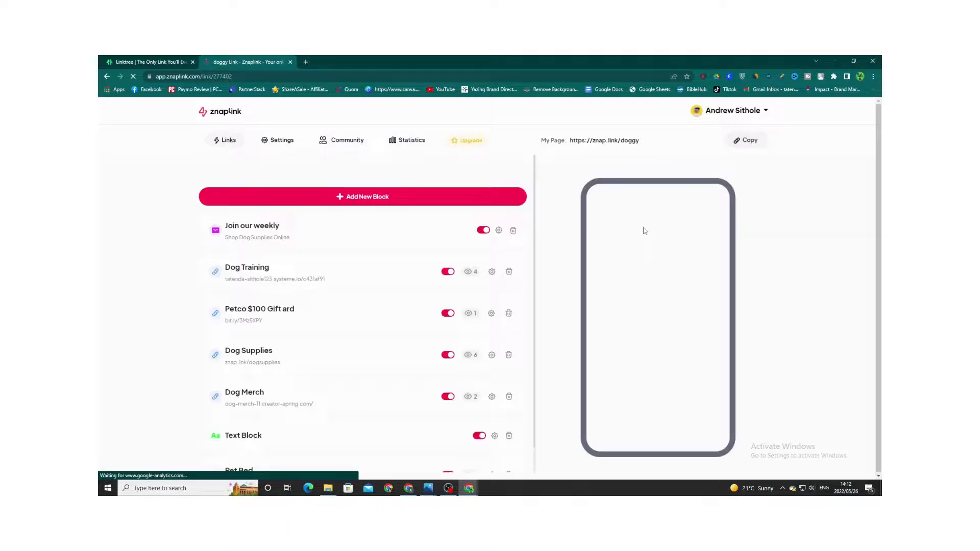
{"action": "scroll", "coordinate": [651, 232], "scroll_direction": "down", "scroll_amount": 10}
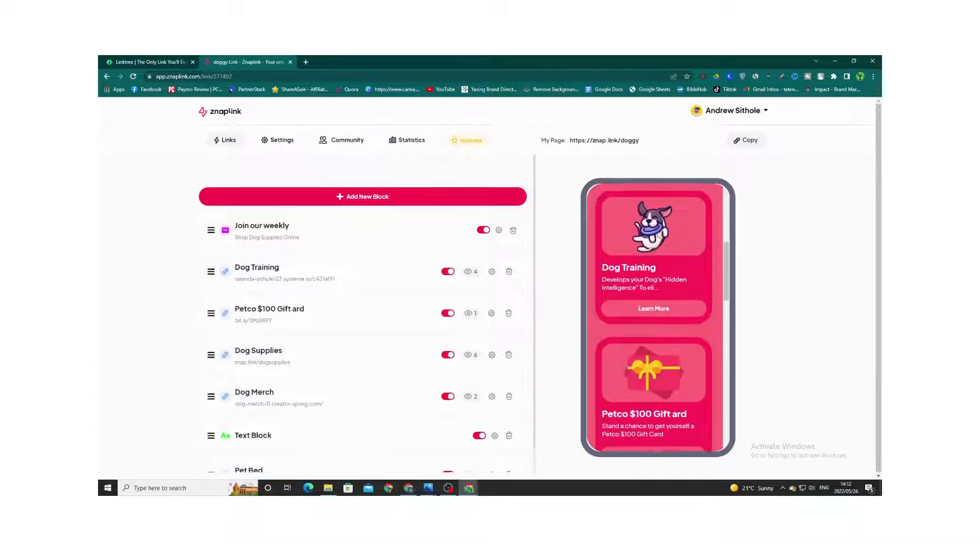
{"action": "scroll", "coordinate": [658, 235], "scroll_direction": "down", "scroll_amount": 5}
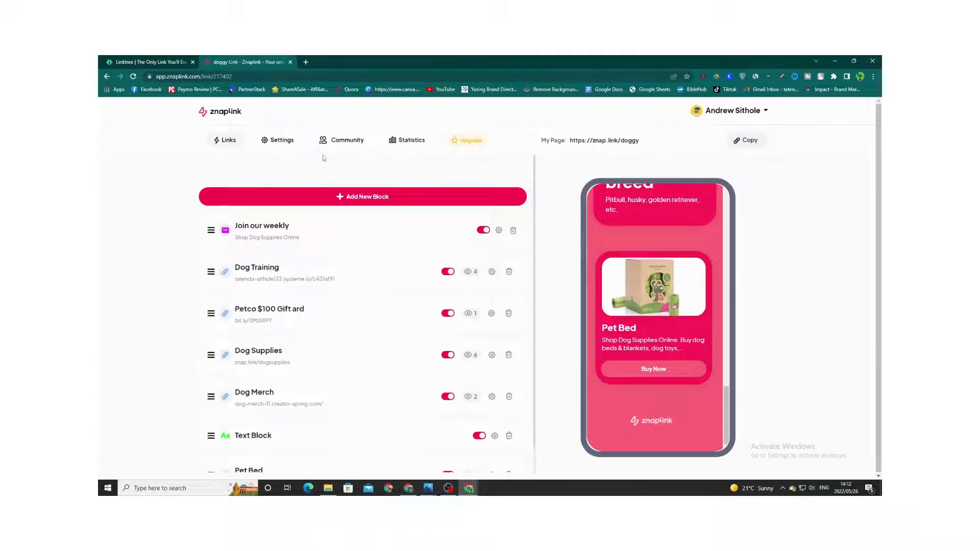
{"action": "left_click", "coordinate": [290, 140]}
{"action": "left_click", "coordinate": [233, 139]}
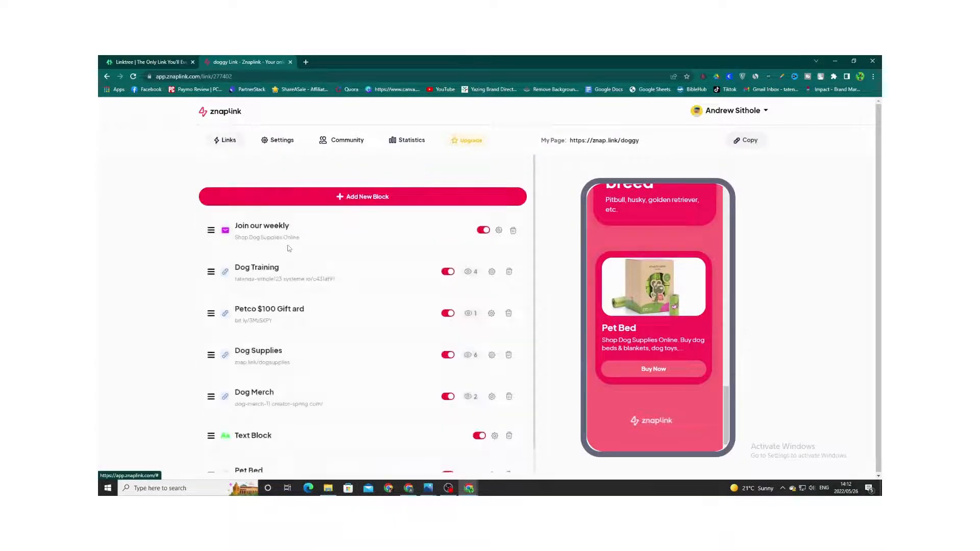
{"action": "scroll", "coordinate": [652, 307], "scroll_direction": "up", "scroll_amount": 15}
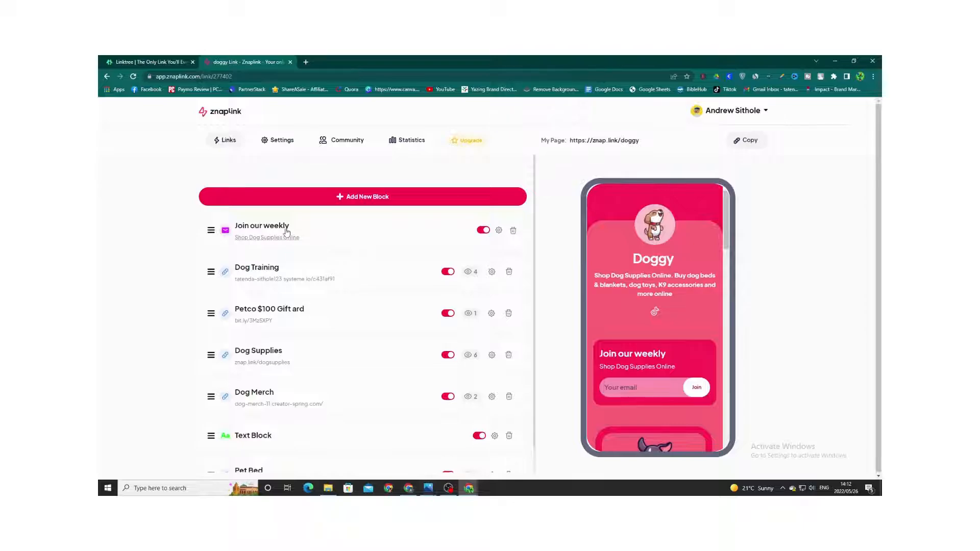
- Change the heading of the Doggy page's email collection block to "Join our weekly newsletter" and save the update
{"action": "left_click", "coordinate": [324, 234]}
{"action": "left_click", "coordinate": [291, 269]}
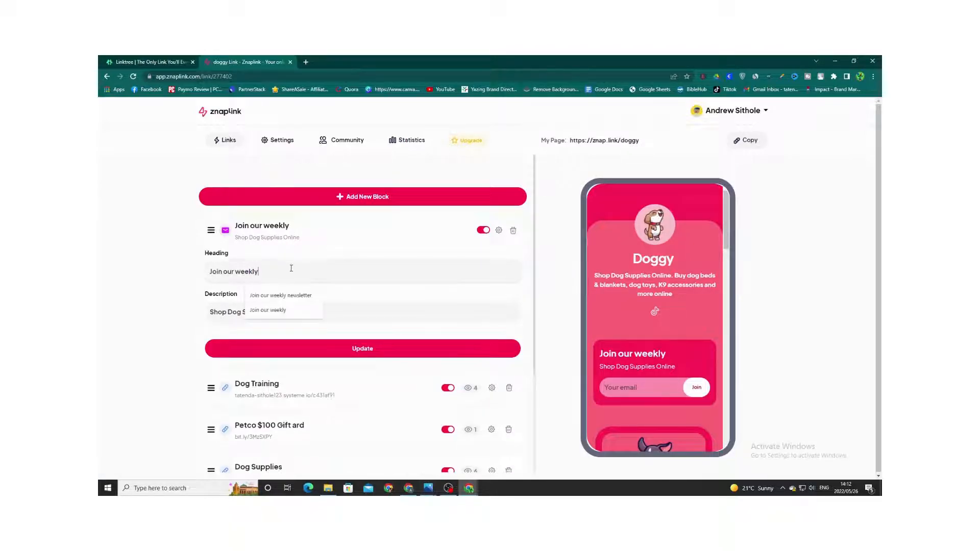
{"action": "left_click", "coordinate": [302, 296]}
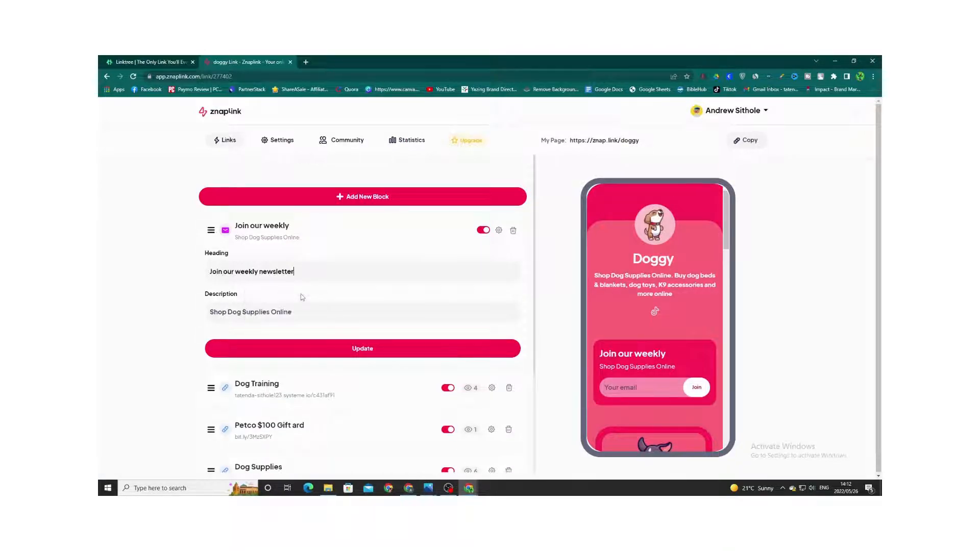
{"action": "left_click", "coordinate": [297, 314]}
{"action": "left_click_drag", "start_coordinate": [297, 314], "coordinate": [199, 316]}
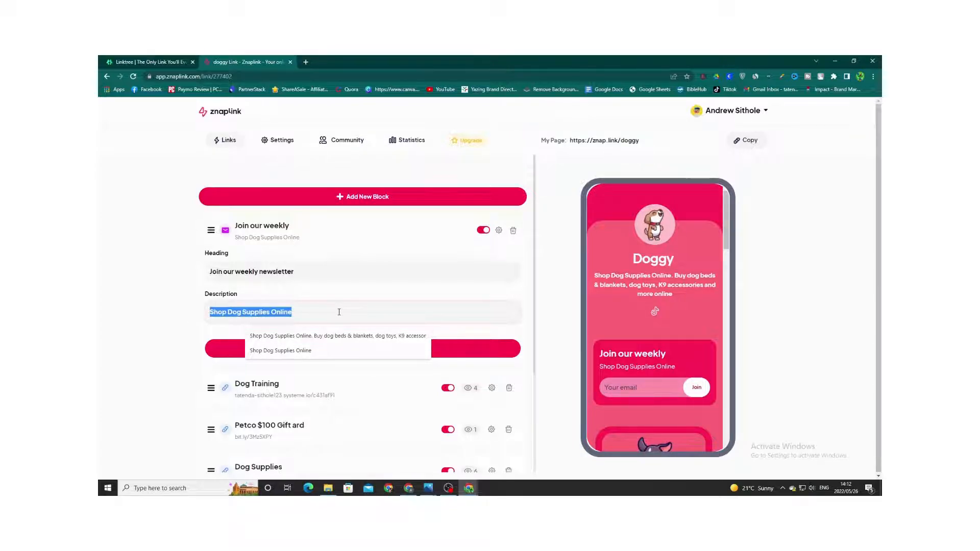
{"action": "left_click", "coordinate": [187, 315]}
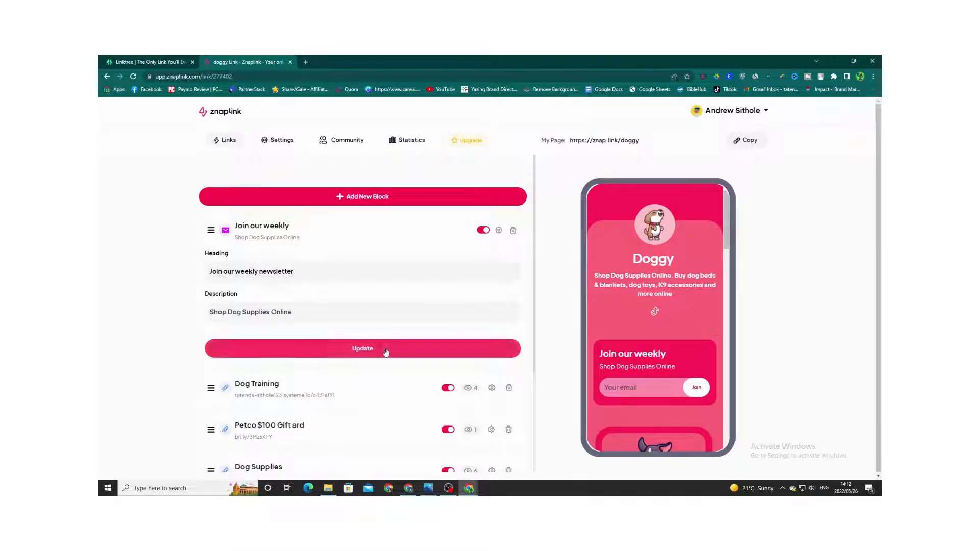
{"action": "left_click", "coordinate": [385, 352]}
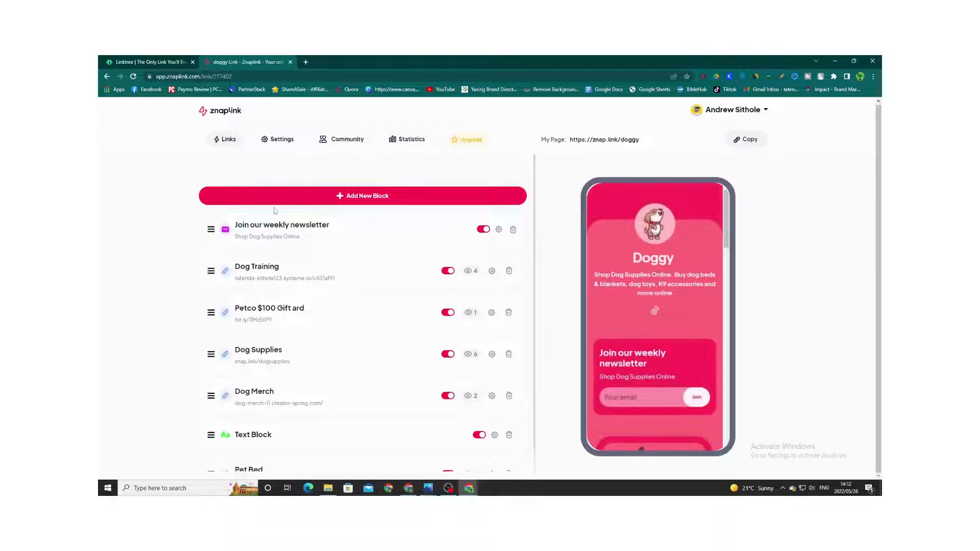
- Look over the block types available for a new block, and open the Dog Supplies link in the phone preview
{"action": "left_click", "coordinate": [345, 200]}
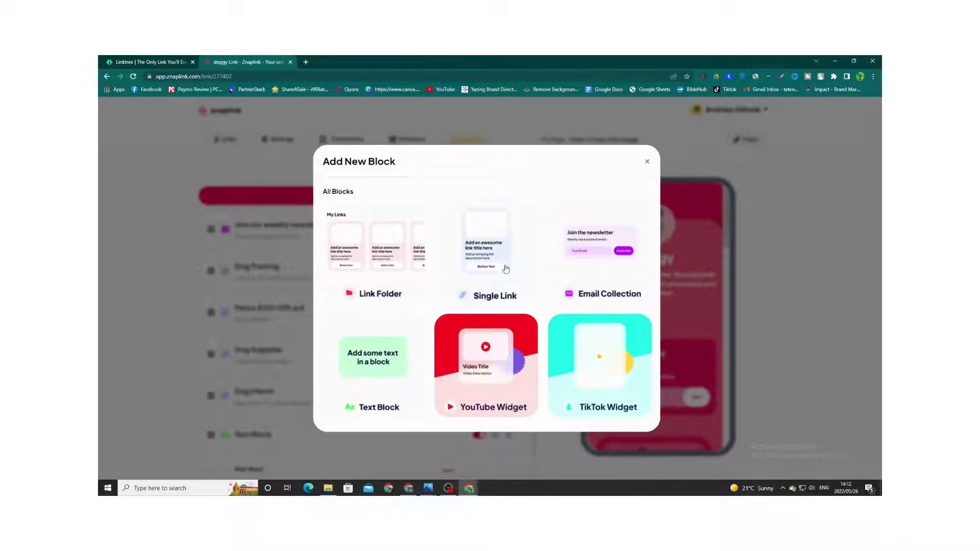
{"action": "left_click", "coordinate": [646, 162]}
{"action": "scroll", "coordinate": [676, 325], "scroll_direction": "down", "scroll_amount": 5}
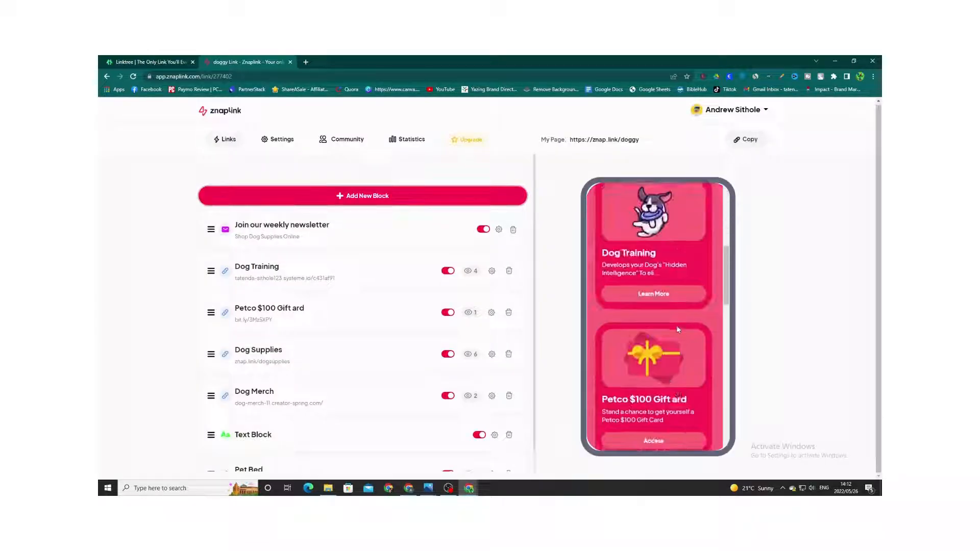
{"action": "scroll", "coordinate": [671, 300], "scroll_direction": "up", "scroll_amount": 1}
{"action": "scroll", "coordinate": [659, 314], "scroll_direction": "down", "scroll_amount": 5}
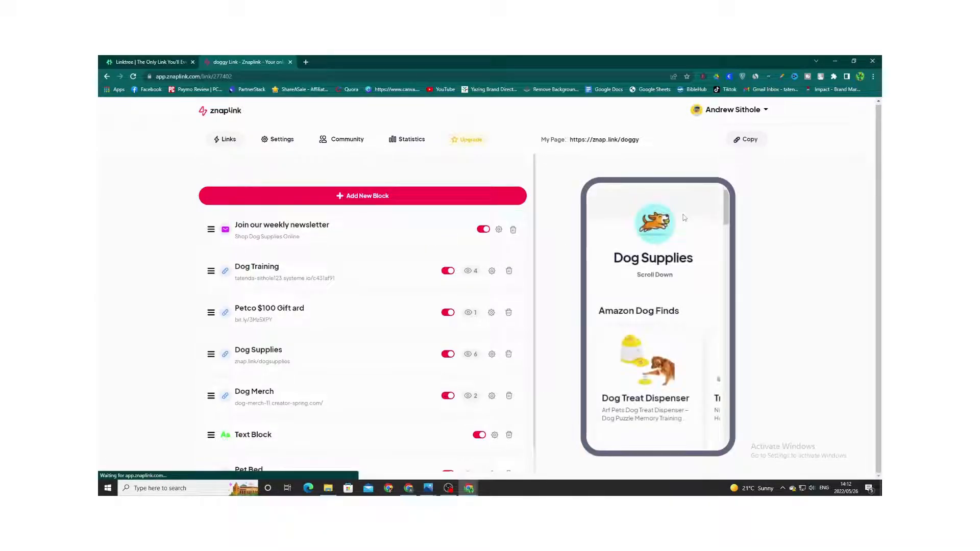
- Browse the Amazon Dog Finds products in the Dog Supplies preview through to the Pet Snuffle Mat for Dogs
{"action": "scroll", "coordinate": [678, 260], "scroll_direction": "down", "scroll_amount": 3}
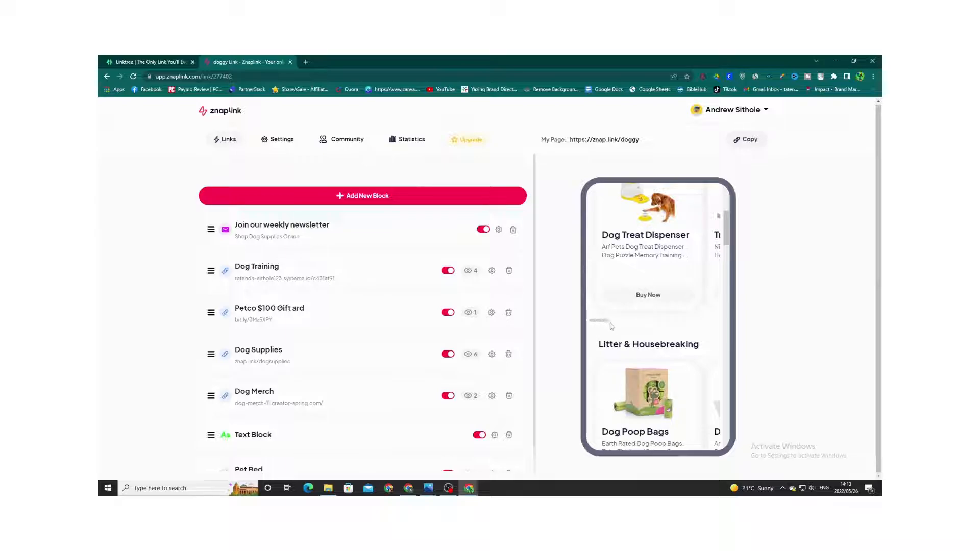
{"action": "scroll", "coordinate": [611, 326], "scroll_direction": "up", "scroll_amount": 2}
{"action": "mouse_move", "coordinate": [600, 403]}
{"action": "left_mouse_down"}
{"action": "mouse_move", "coordinate": [691, 419]}
{"action": "mouse_move", "coordinate": [597, 412]}
{"action": "left_mouse_up"}
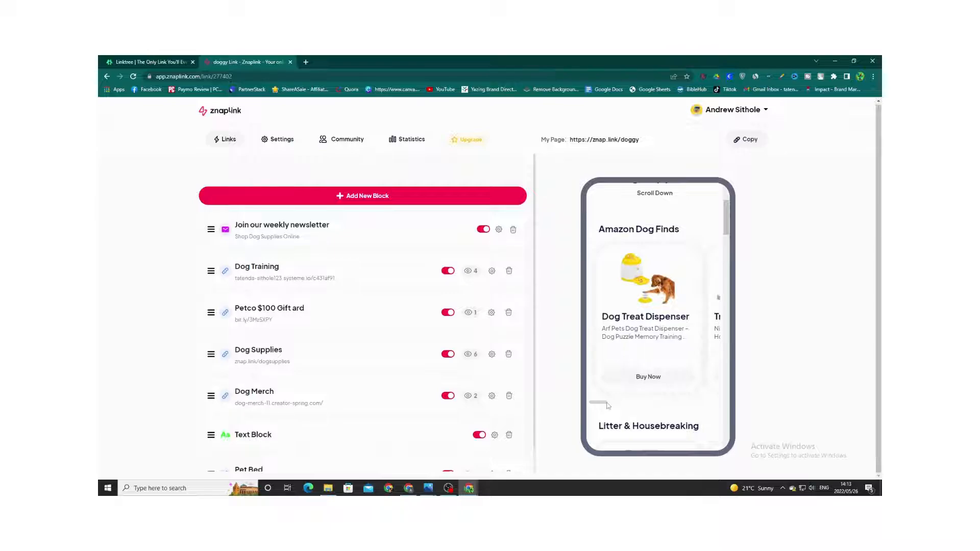
{"action": "left_click_drag", "start_coordinate": [595, 406], "coordinate": [662, 405]}
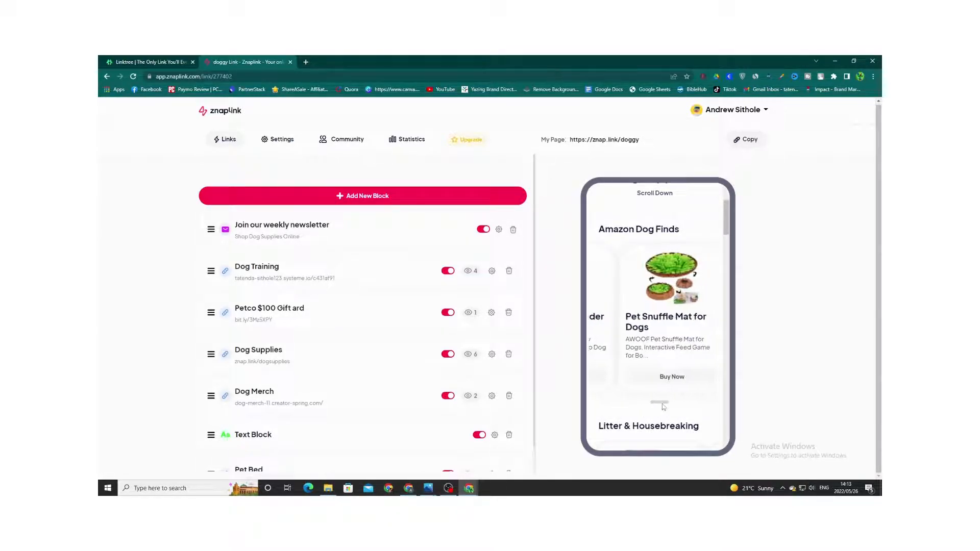
- Examine the other Dog Supplies product categories, including the Doors, Gates & Ramps folder, and return to Amazon Dog Finds
{"action": "scroll", "coordinate": [677, 348], "scroll_direction": "down", "scroll_amount": 2}
{"action": "scroll", "coordinate": [678, 348], "scroll_direction": "down", "scroll_amount": 8}
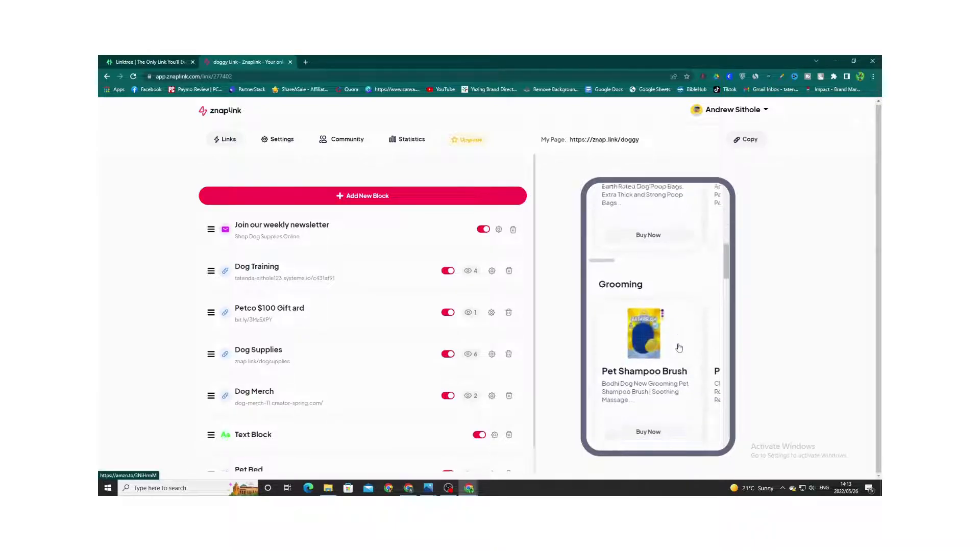
{"action": "scroll", "coordinate": [679, 348], "scroll_direction": "down", "scroll_amount": 8}
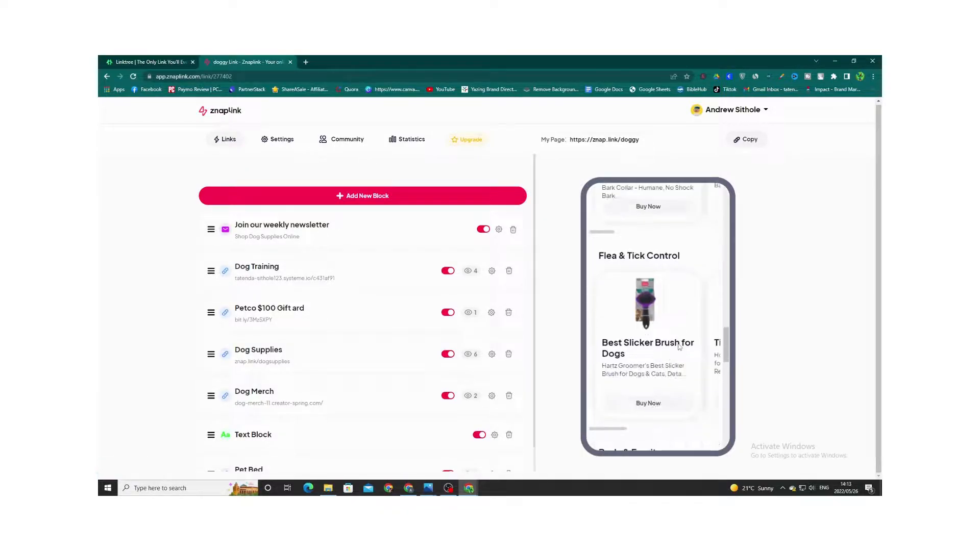
{"action": "scroll", "coordinate": [679, 347], "scroll_direction": "down", "scroll_amount": 5}
{"action": "scroll", "coordinate": [611, 337], "scroll_direction": "up", "scroll_amount": 2}
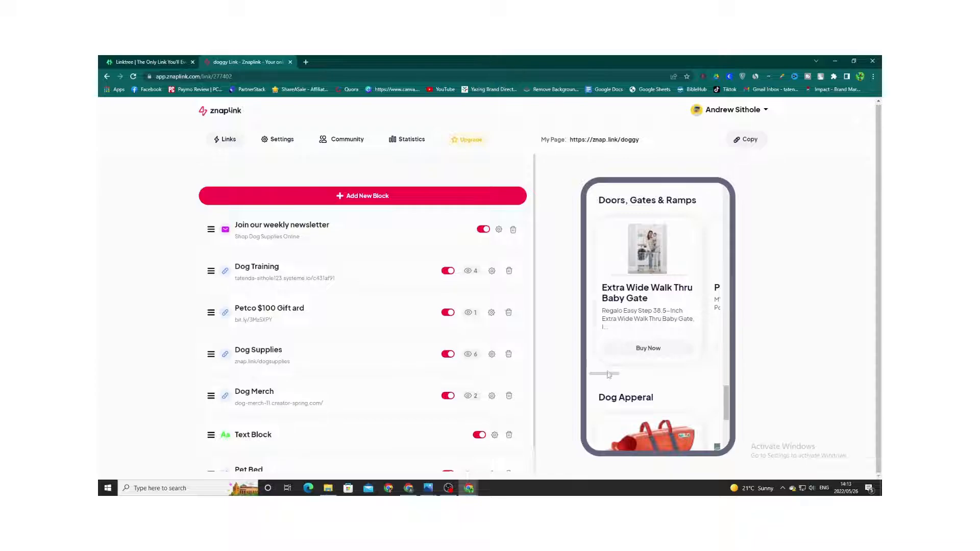
{"action": "left_click_drag", "start_coordinate": [609, 375], "coordinate": [709, 379]}
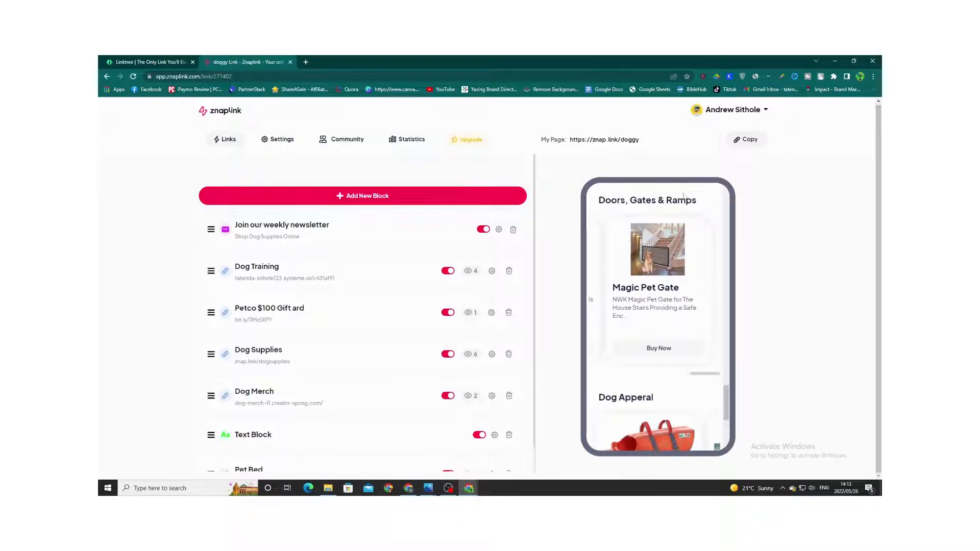
{"action": "left_click_drag", "start_coordinate": [691, 199], "coordinate": [580, 200]}
{"action": "left_click", "coordinate": [662, 199]}
{"action": "scroll", "coordinate": [638, 334], "scroll_direction": "down", "scroll_amount": 3}
{"action": "scroll", "coordinate": [674, 378], "scroll_direction": "up", "scroll_amount": 6}
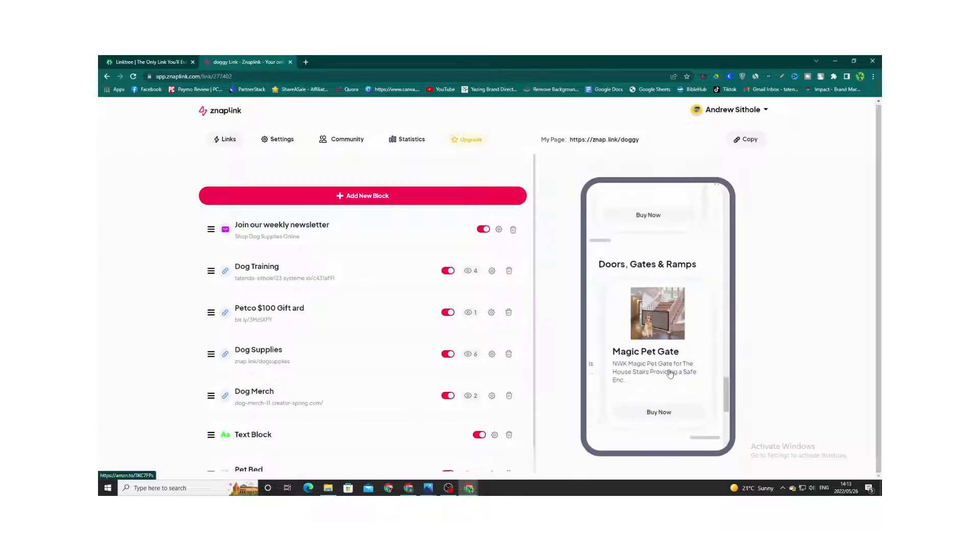
{"action": "scroll", "coordinate": [671, 374], "scroll_direction": "up", "scroll_amount": 8}
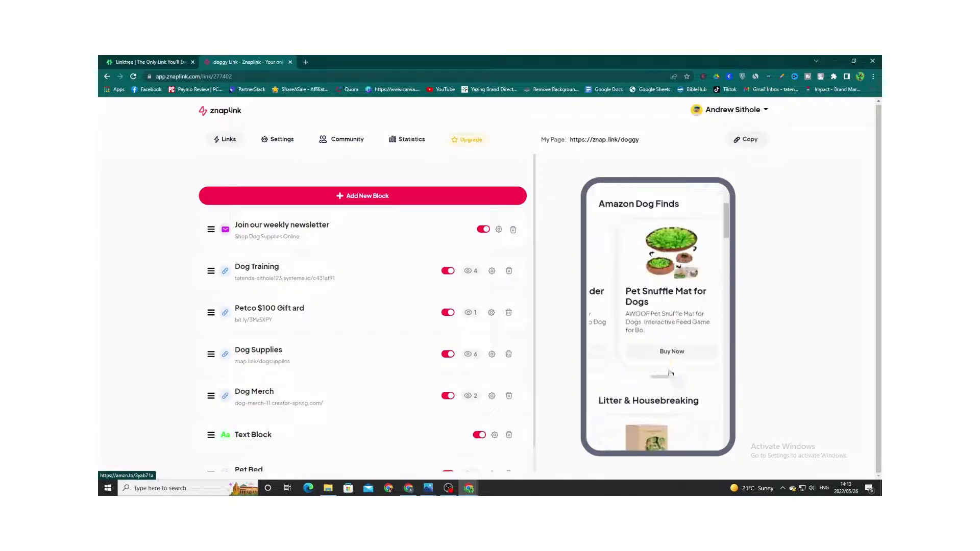
{"action": "left_click", "coordinate": [441, 197]}
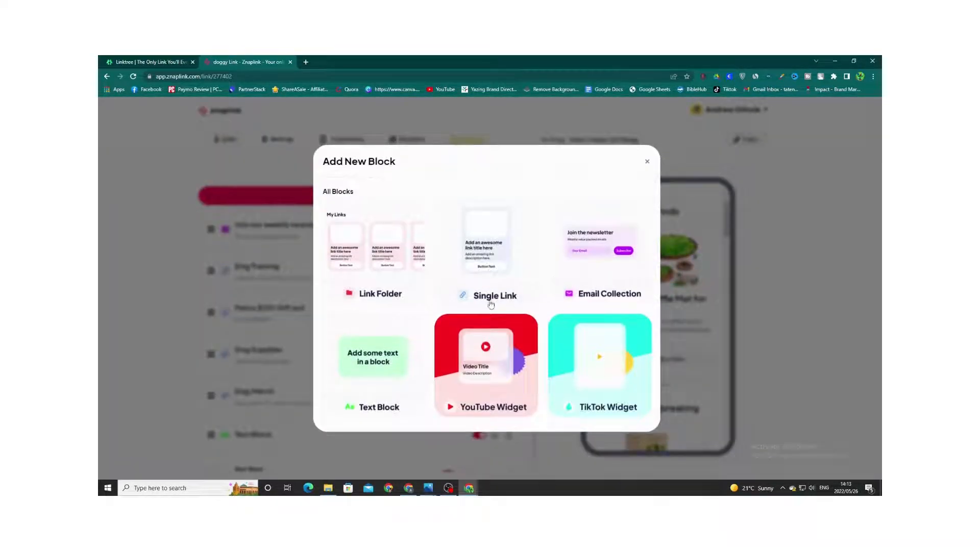
{"action": "left_click", "coordinate": [488, 274]}
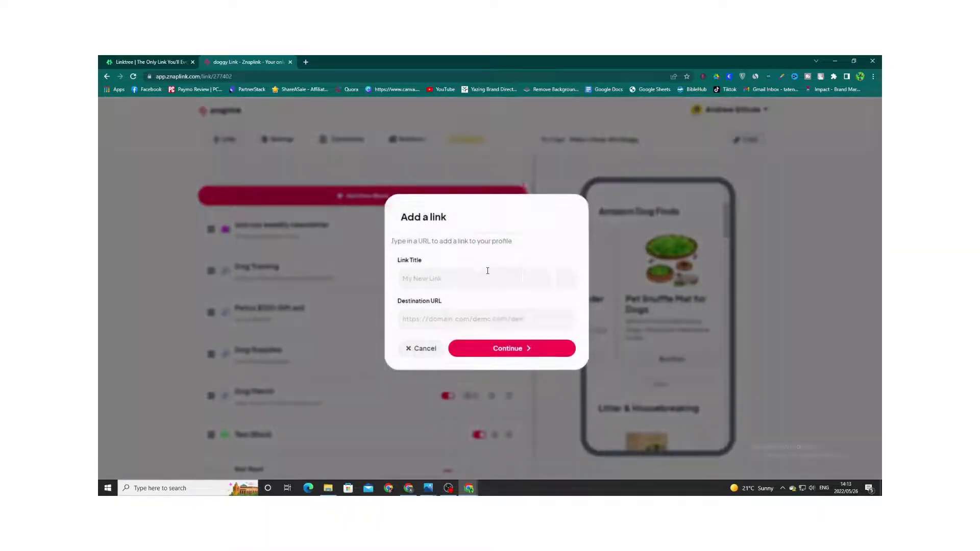
{"action": "left_click", "coordinate": [454, 287]}
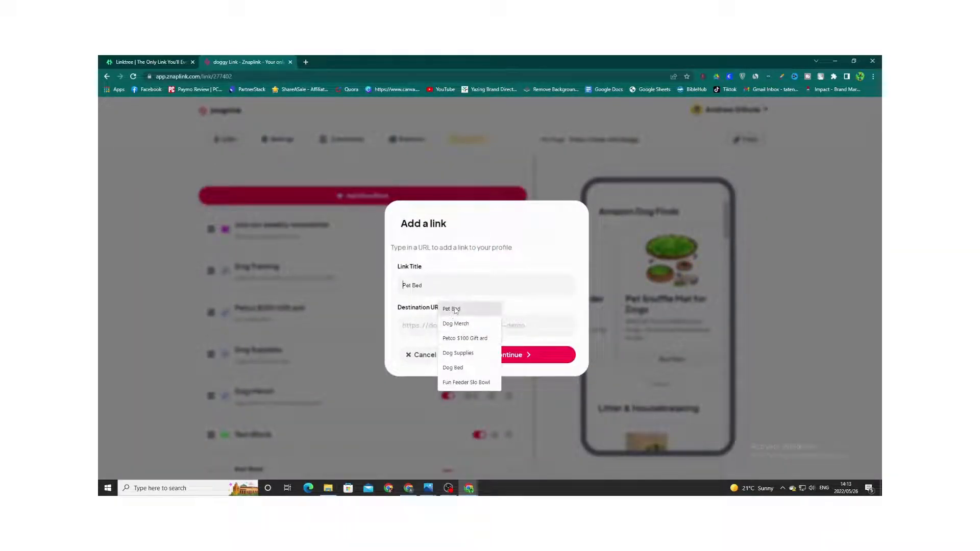
{"action": "left_click", "coordinate": [455, 310]}
{"action": "left_click", "coordinate": [460, 325]}
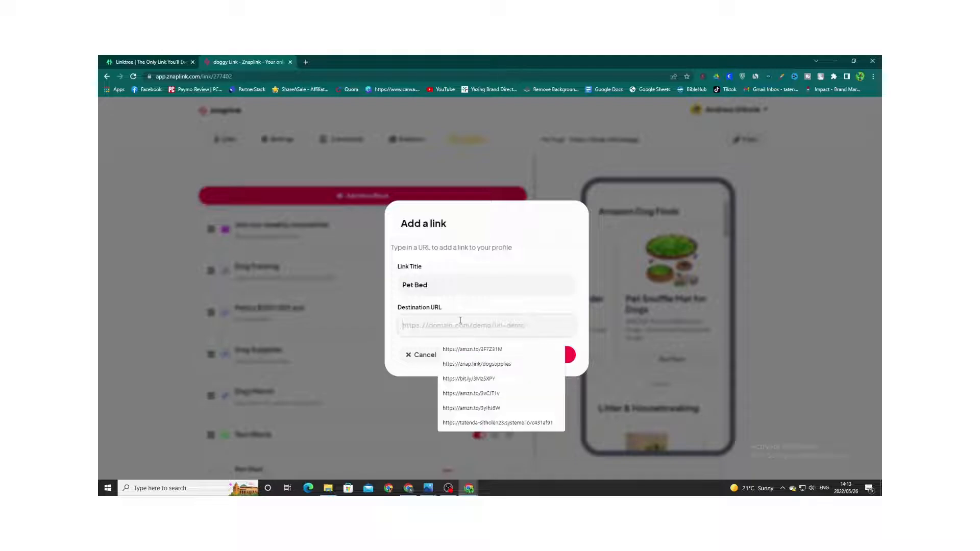
{"action": "left_click", "coordinate": [489, 351]}
{"action": "left_click", "coordinate": [489, 353]}
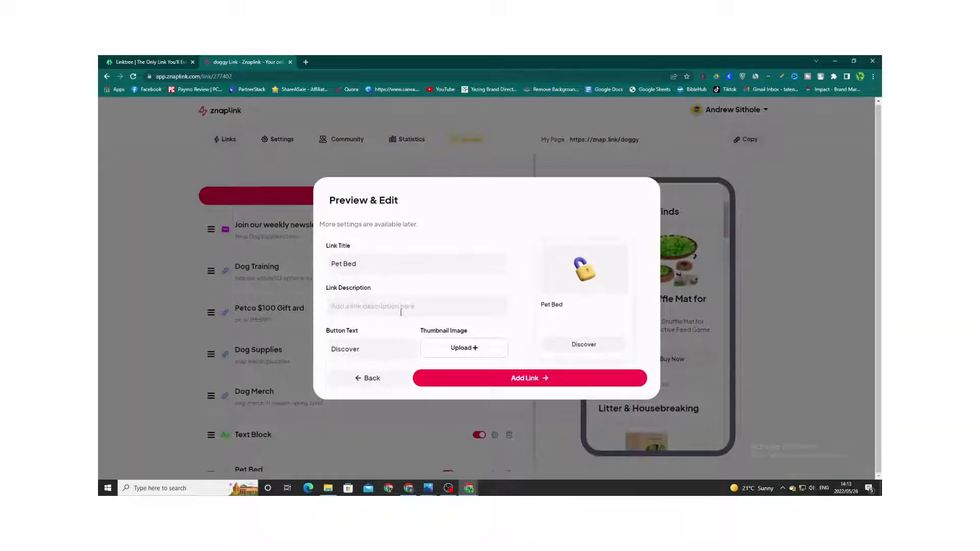
- Upload Screenshot_38 as the Pet Bed link's thumbnail, zoomed out so the whole purple bowl fits inside the crop
{"action": "left_click", "coordinate": [464, 349]}
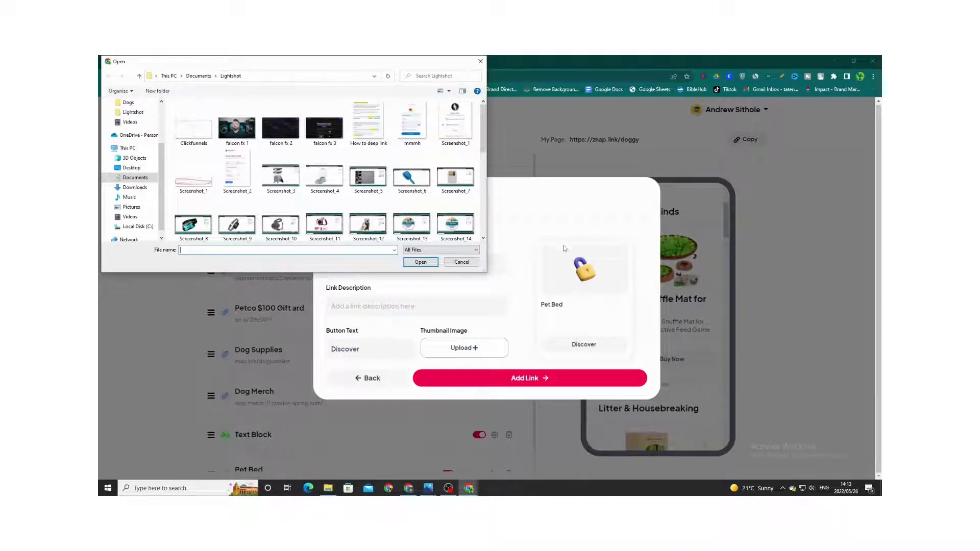
{"action": "scroll", "coordinate": [389, 194], "scroll_direction": "down", "scroll_amount": 5}
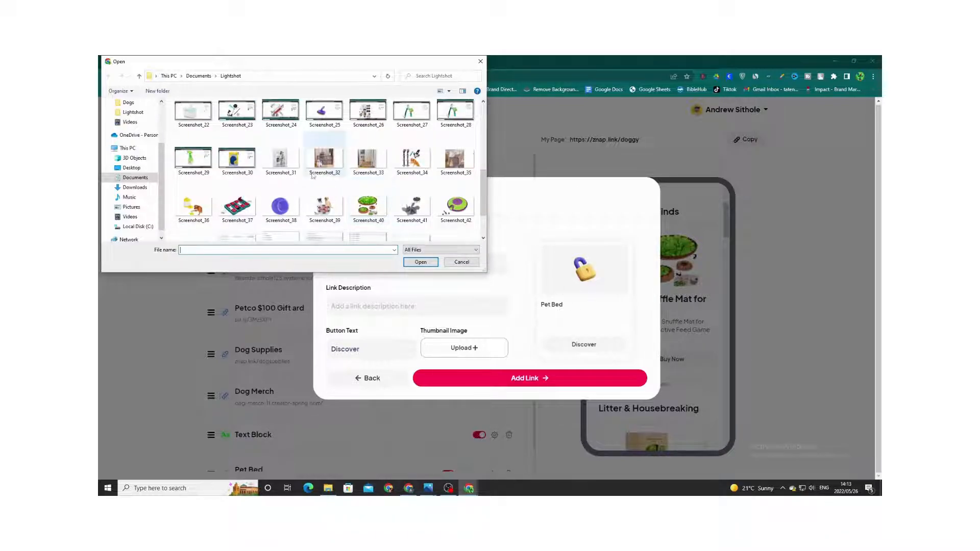
{"action": "left_click", "coordinate": [290, 217]}
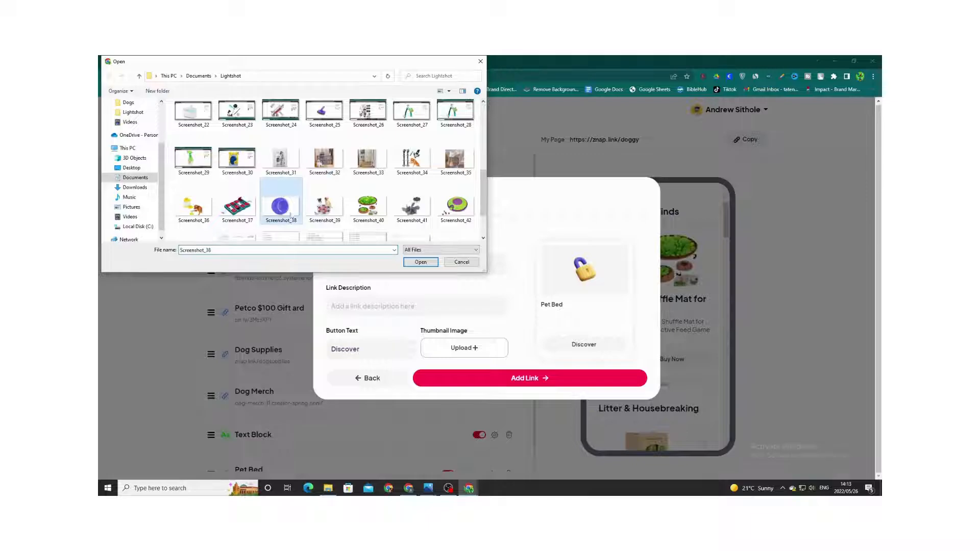
{"action": "left_click", "coordinate": [421, 263]}
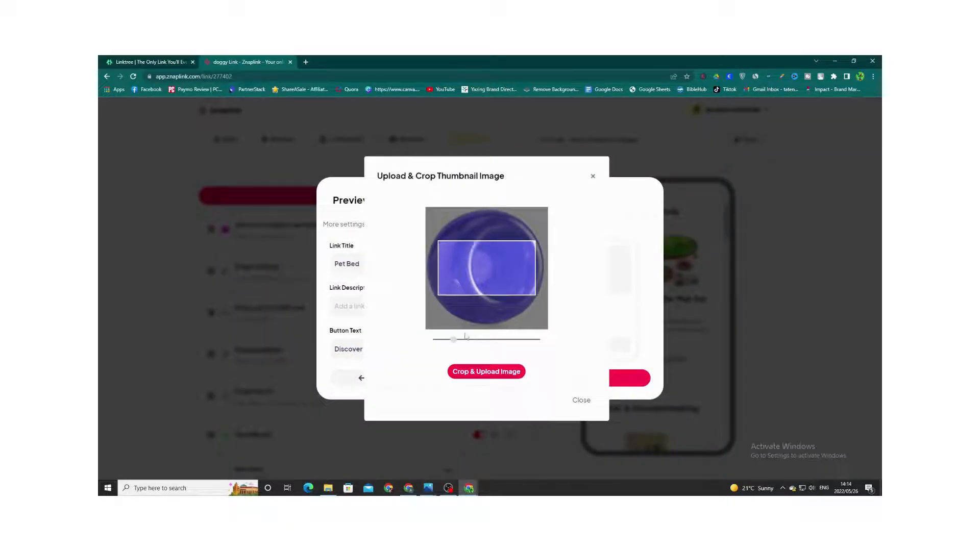
{"action": "left_click_drag", "start_coordinate": [454, 342], "coordinate": [392, 353]}
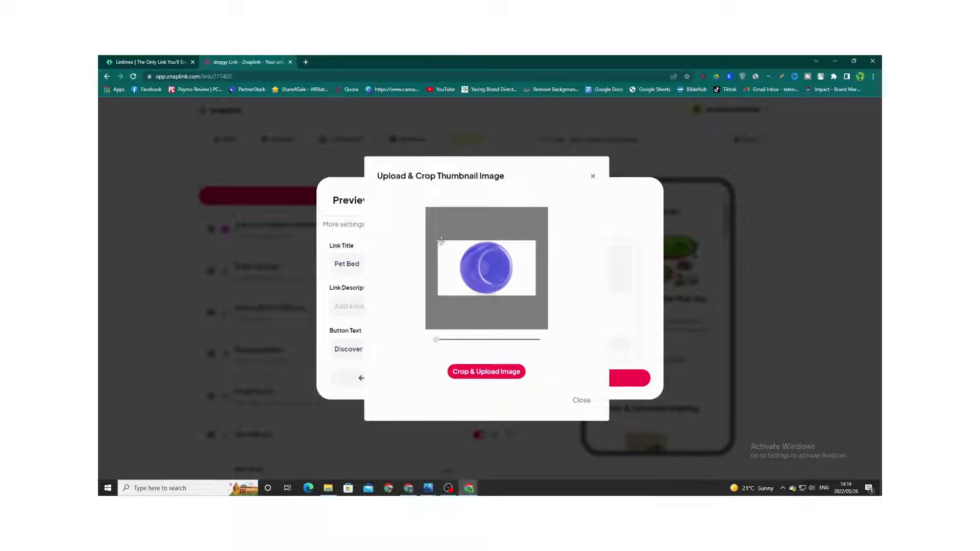
{"action": "left_click", "coordinate": [497, 372]}
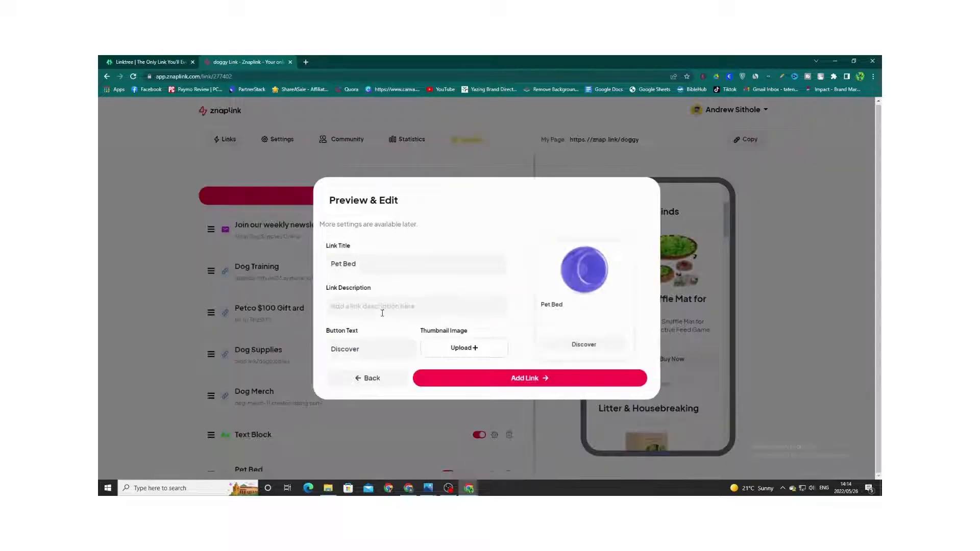
- Fill in the "Shop Dog Supplies Online" description, set the button text to "Buy Now", and add the Pet Bed link
{"action": "left_click", "coordinate": [383, 313]}
{"action": "left_click", "coordinate": [383, 347]}
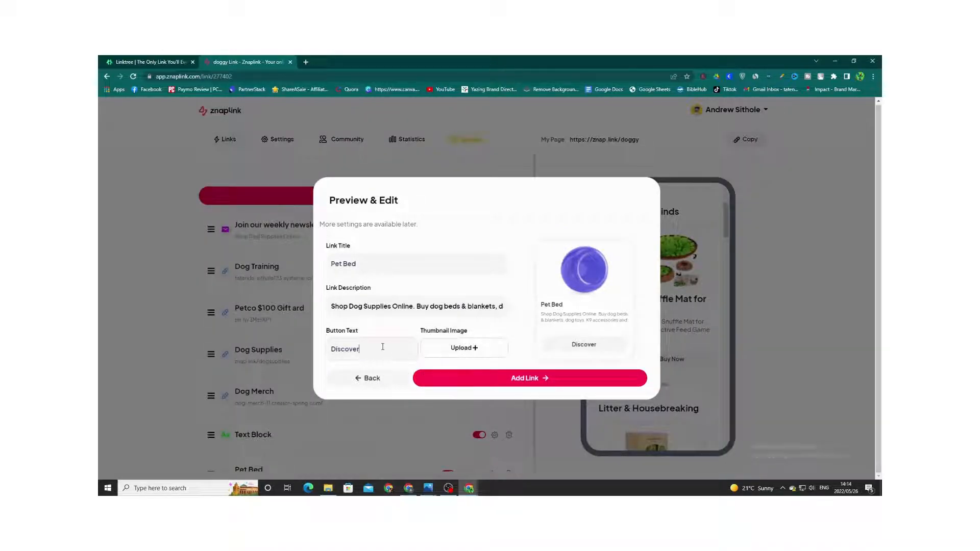
{"action": "key", "text": "BackSpace"}
{"action": "key", "text": "BackSpace"}
{"action": "key", "text": "BackSpace"}
{"action": "key", "text": "BackSpace"}
{"action": "key", "text": "BackSpace"}
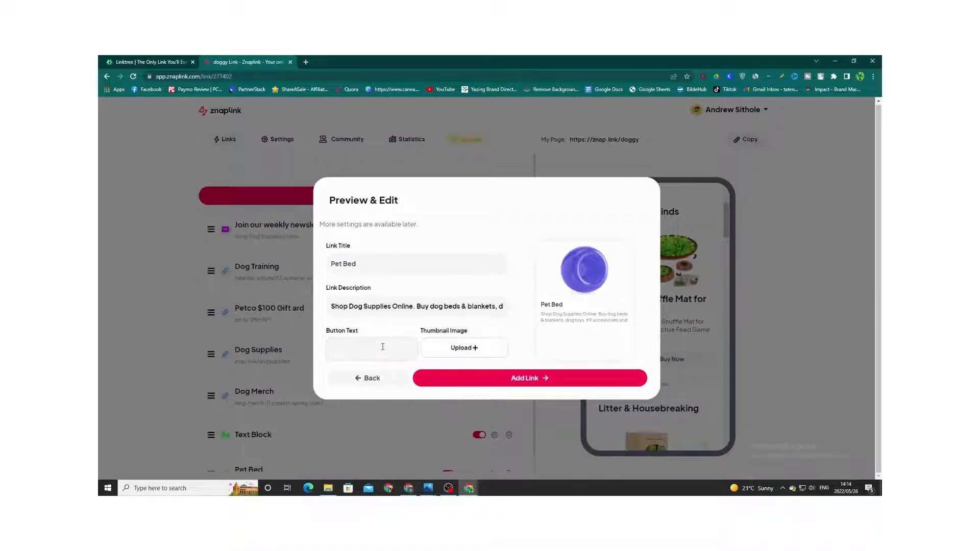
{"action": "type", "text": "B"}
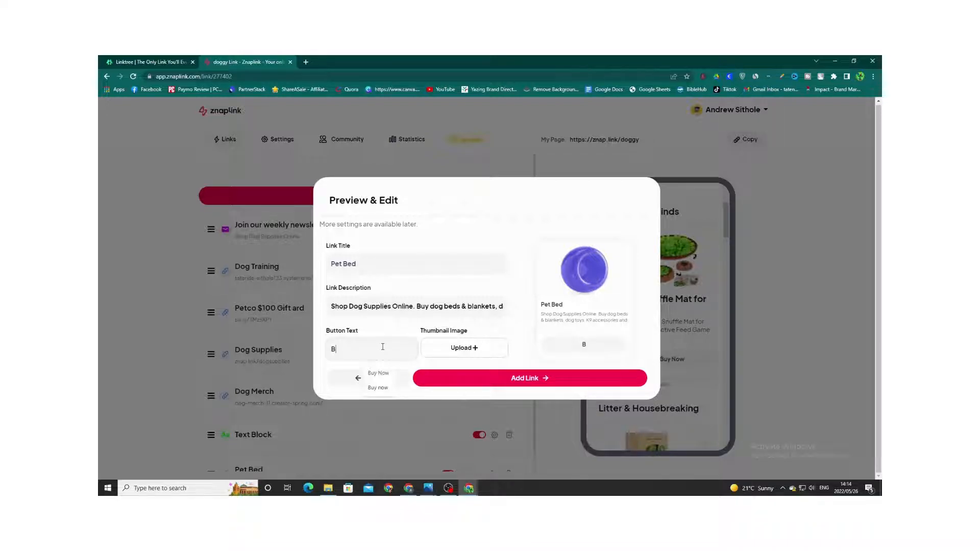
{"action": "left_click", "coordinate": [378, 373]}
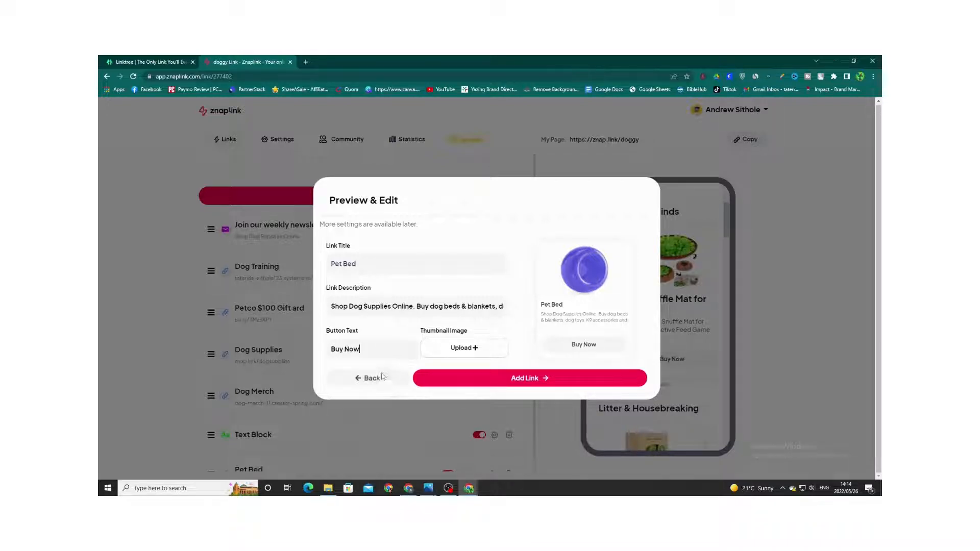
{"action": "left_click", "coordinate": [500, 383]}
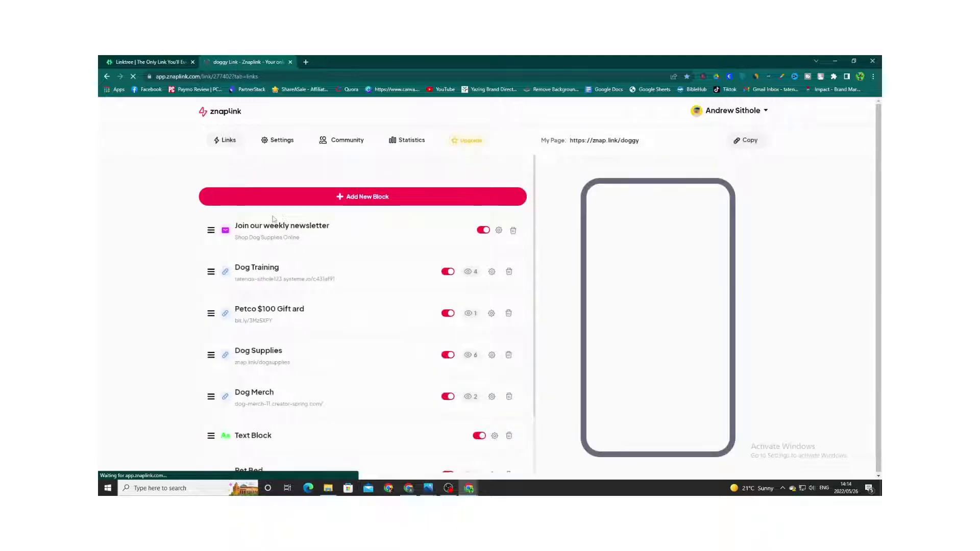
- Look through the Doggy page's block list down to the Pet Bed links at its end
{"action": "left_click", "coordinate": [341, 200]}
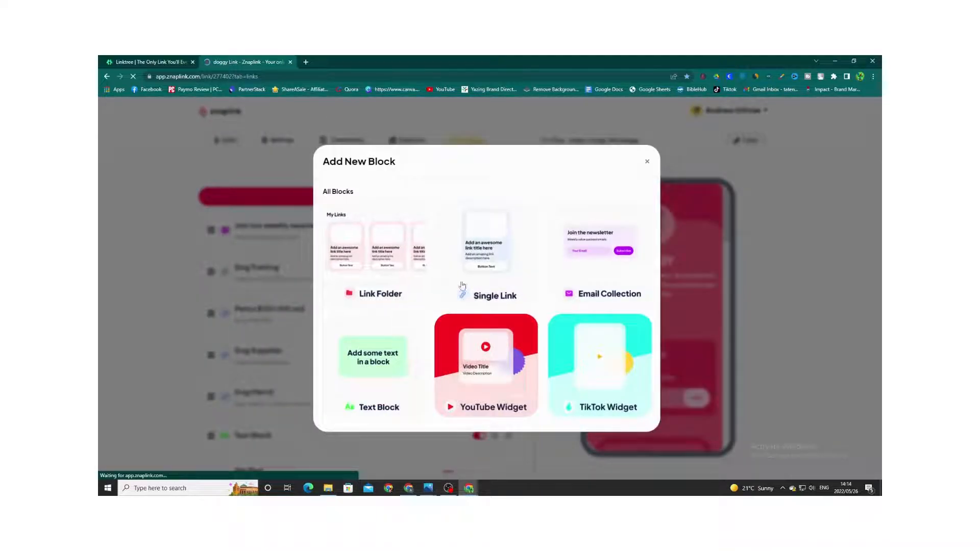
{"action": "left_click", "coordinate": [647, 162]}
{"action": "scroll", "coordinate": [508, 306], "scroll_direction": "down", "scroll_amount": 1}
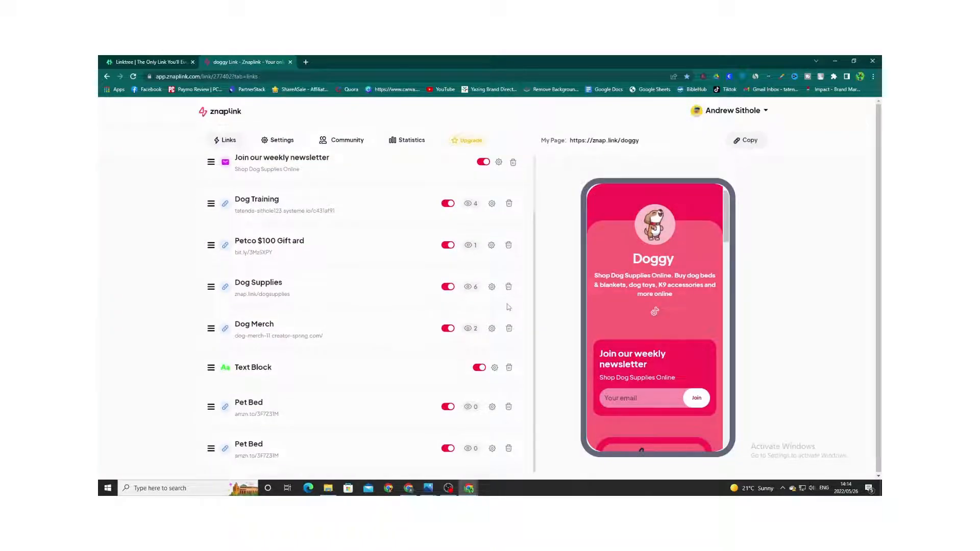
{"action": "scroll", "coordinate": [509, 308], "scroll_direction": "up", "scroll_amount": 1}
{"action": "scroll", "coordinate": [508, 308], "scroll_direction": "down", "scroll_amount": 1}
{"action": "scroll", "coordinate": [509, 307], "scroll_direction": "up", "scroll_amount": 1}
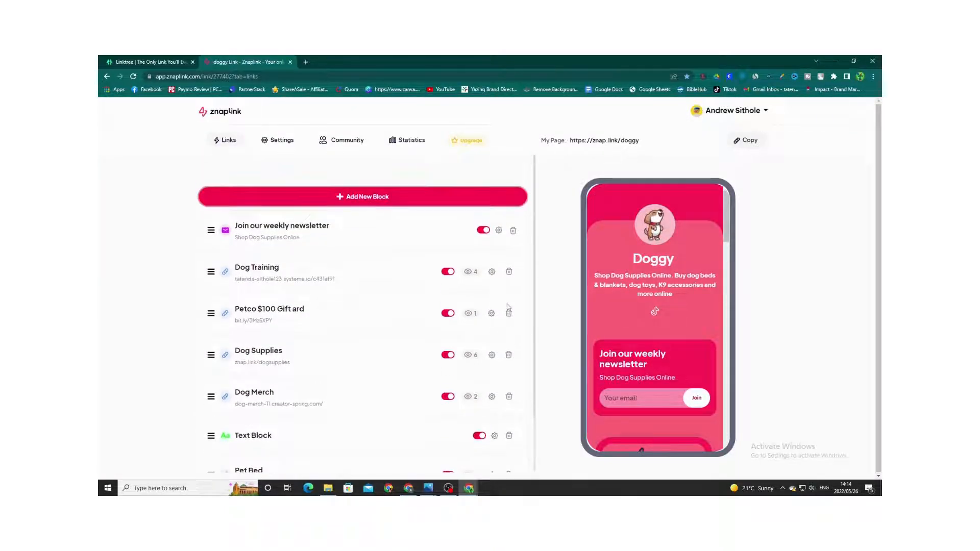
{"action": "scroll", "coordinate": [509, 307], "scroll_direction": "down", "scroll_amount": 1}
{"action": "scroll", "coordinate": [508, 307], "scroll_direction": "up", "scroll_amount": 1}
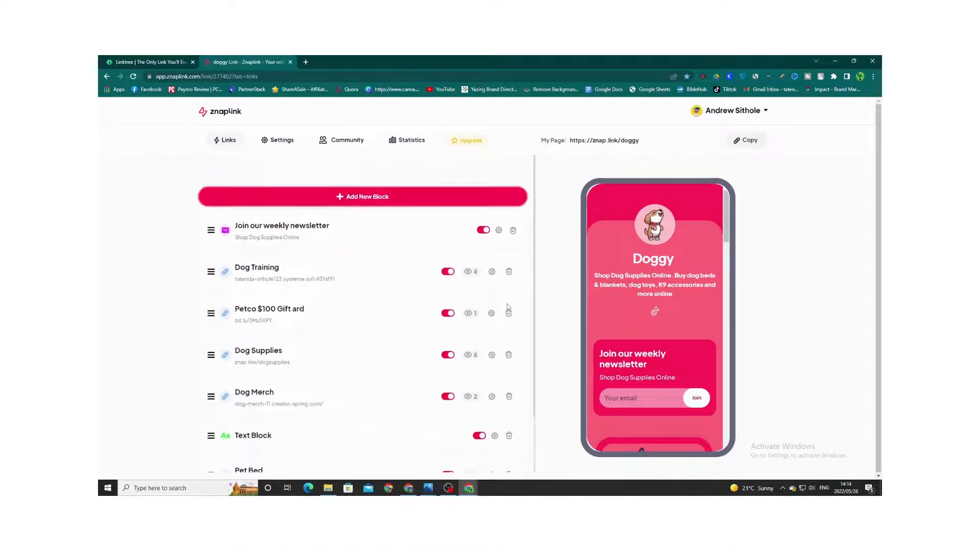
- Review the available block types and examine the "What is your favorite dog breed" text block in the phone preview
{"action": "left_click", "coordinate": [437, 197]}
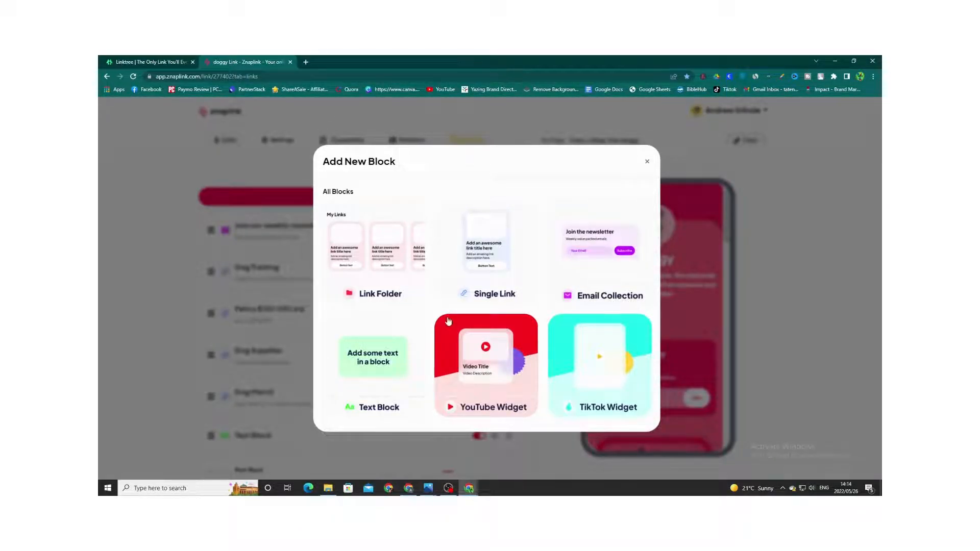
{"action": "left_click", "coordinate": [738, 324]}
{"action": "scroll", "coordinate": [654, 264], "scroll_direction": "down", "scroll_amount": 9}
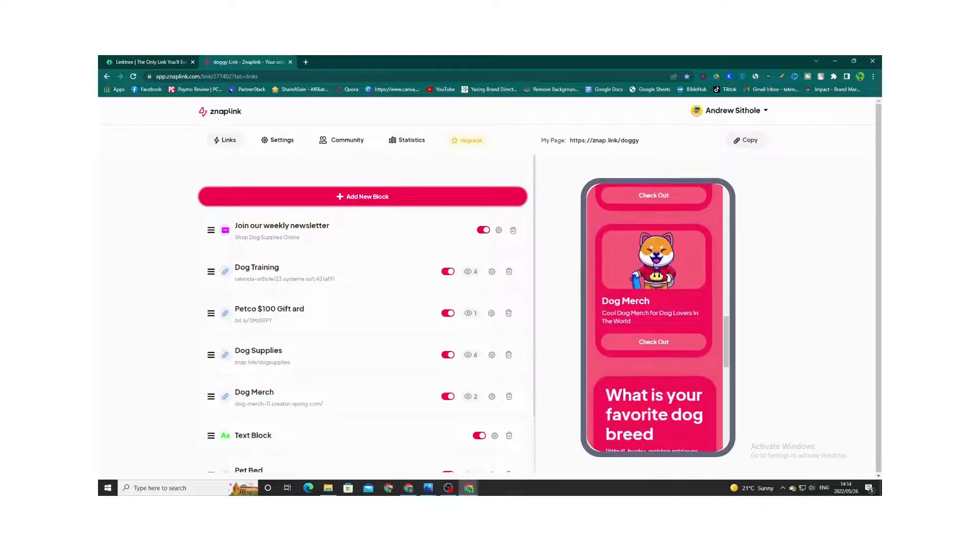
{"action": "left_click_drag", "start_coordinate": [605, 236], "coordinate": [674, 301]}
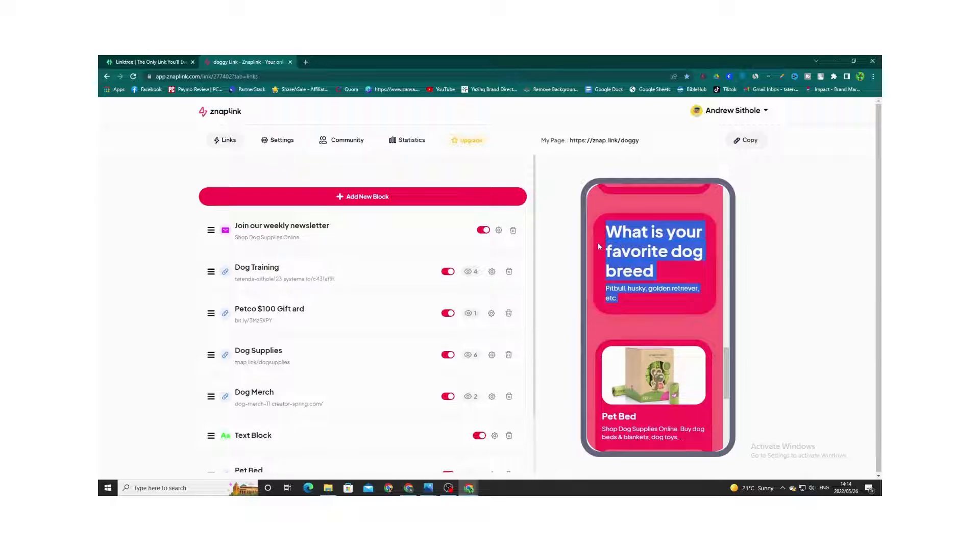
{"action": "left_click", "coordinate": [662, 258]}
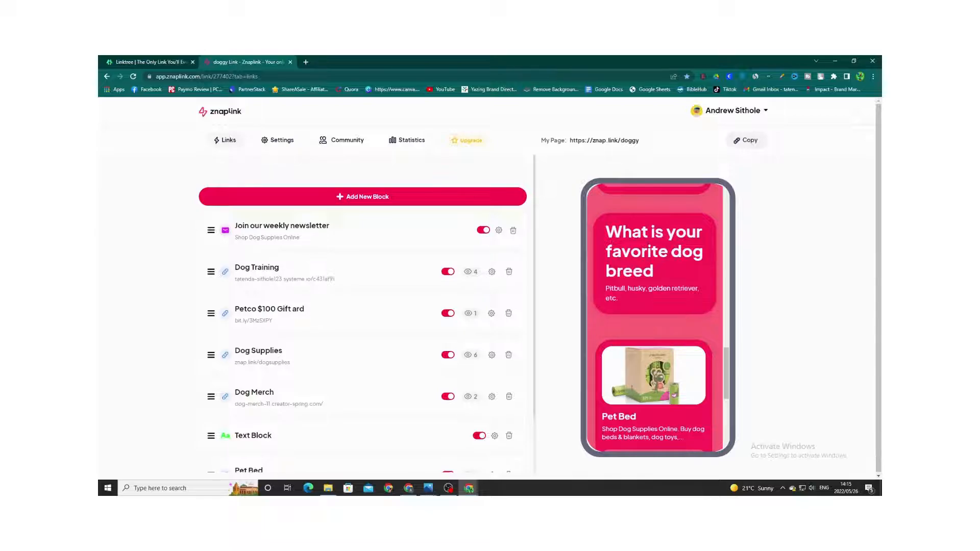
{"action": "left_click", "coordinate": [449, 199]}
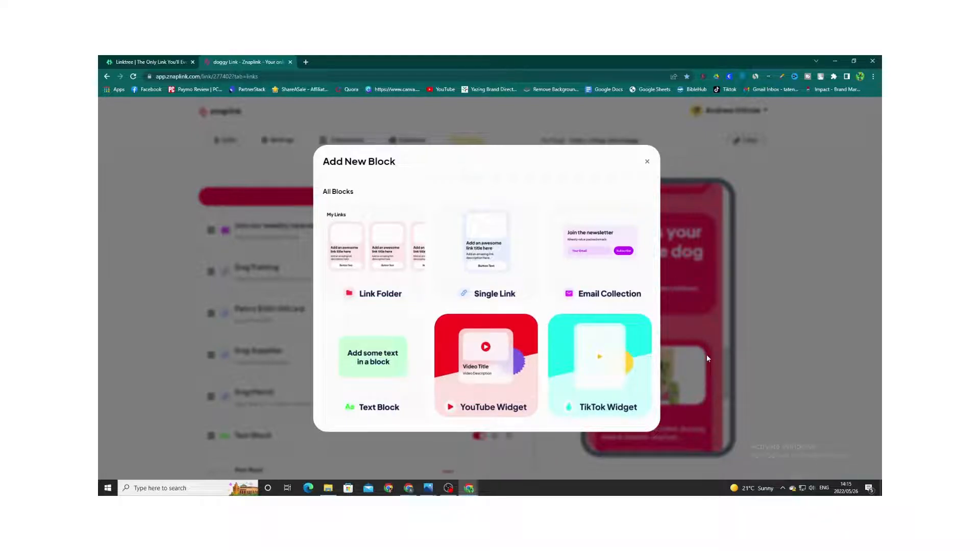
{"action": "left_click", "coordinate": [671, 363]}
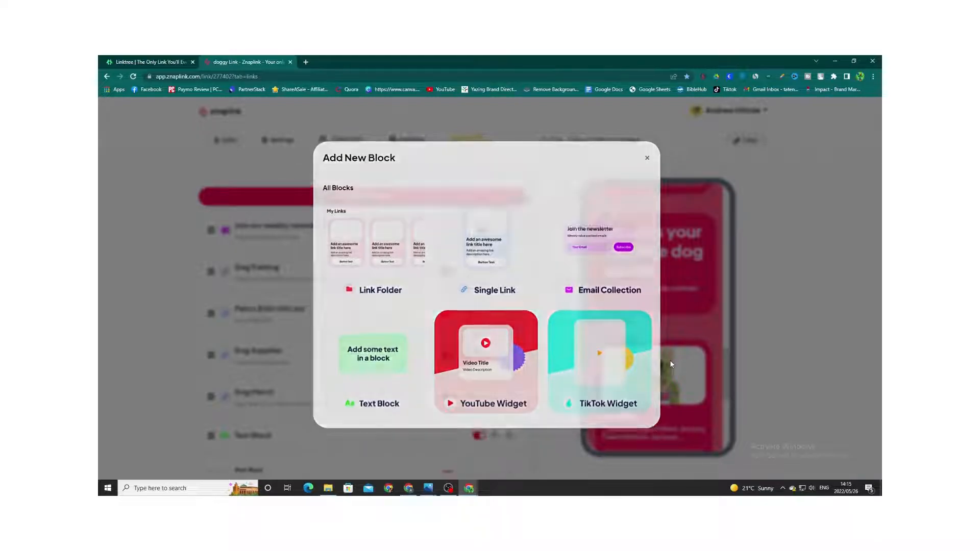
{"action": "scroll", "coordinate": [396, 331], "scroll_direction": "down", "scroll_amount": 2}
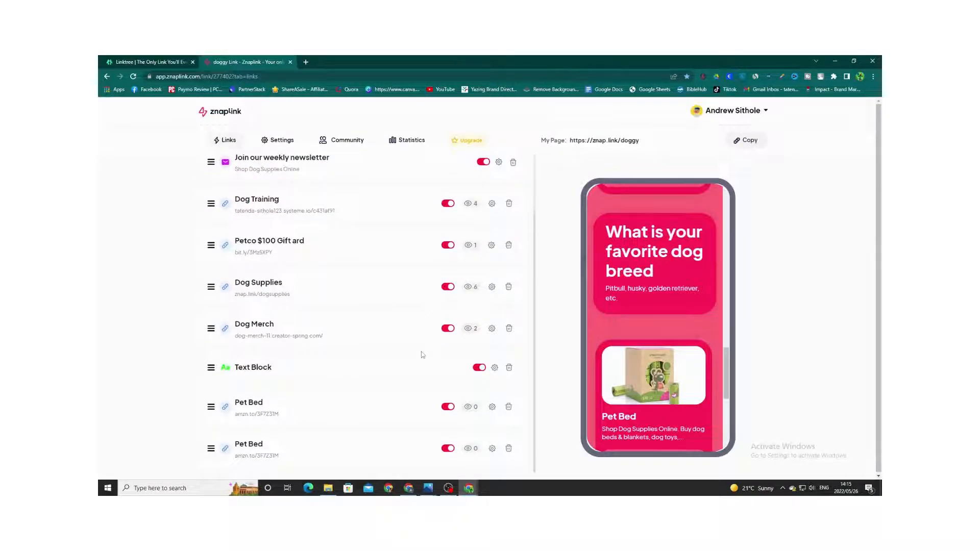
- Change the page title to "Dog" in the page settings and compare the title and description with the phone preview
{"action": "left_click", "coordinate": [281, 140]}
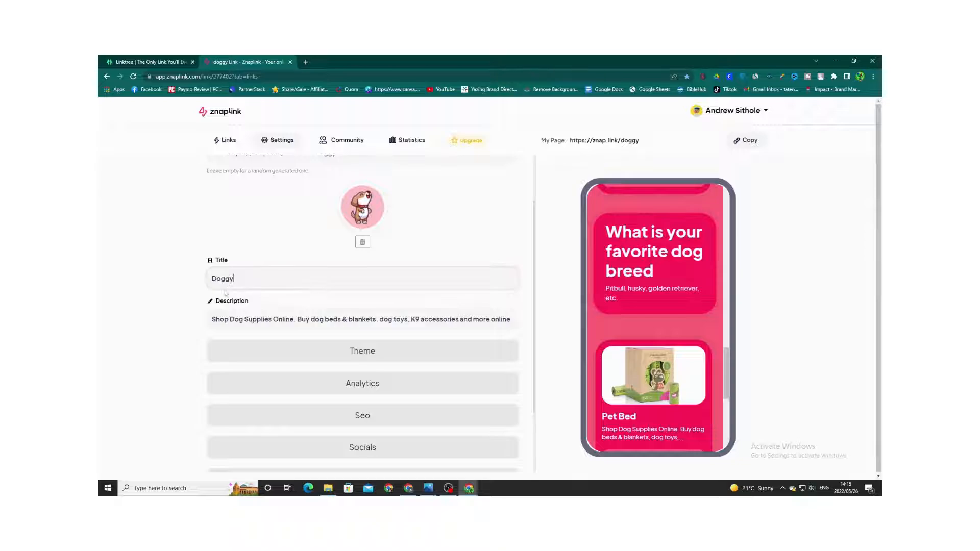
{"action": "key", "text": "ctrl+a"}
{"action": "type", "text": "Do"}
{"action": "left_click", "coordinate": [286, 320]}
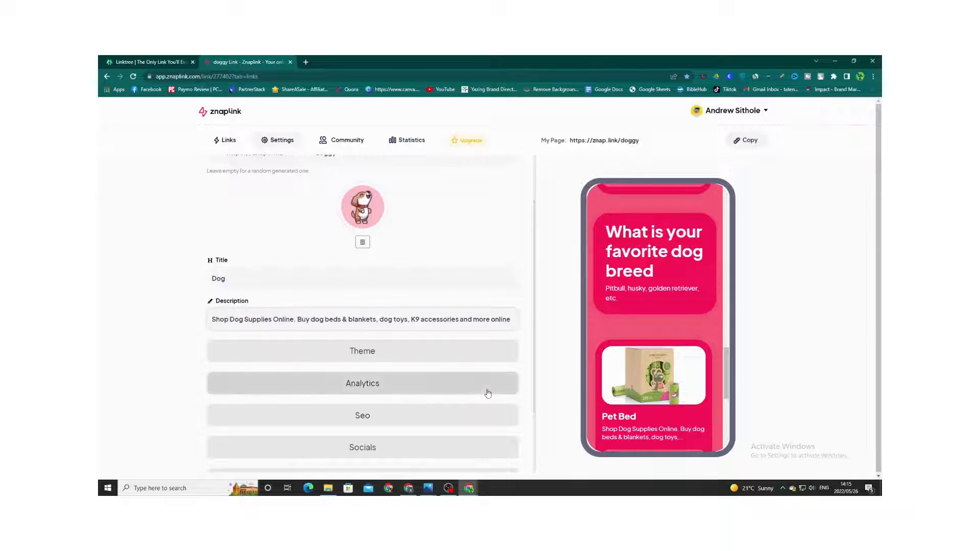
{"action": "scroll", "coordinate": [645, 337], "scroll_direction": "up", "scroll_amount": 8}
{"action": "scroll", "coordinate": [645, 338], "scroll_direction": "up", "scroll_amount": 5}
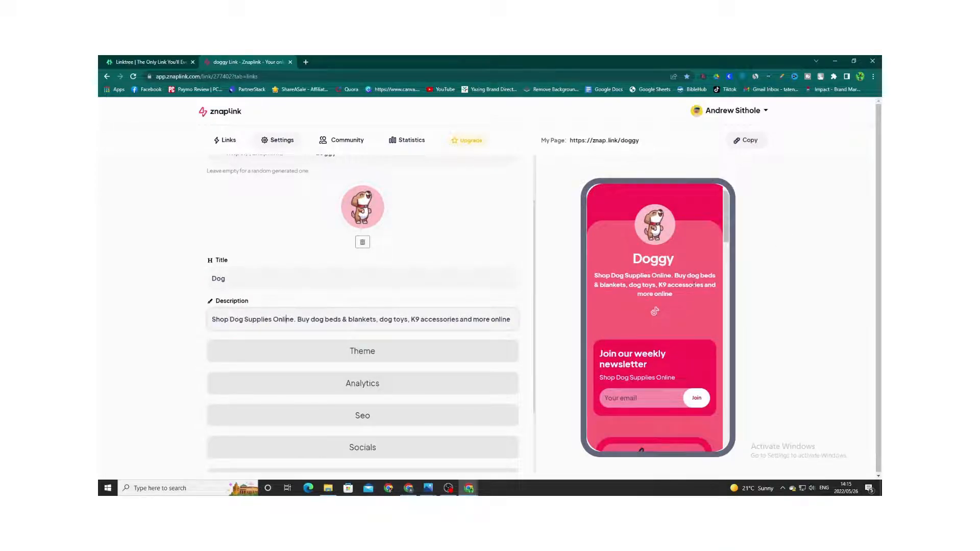
- Select the White theme for the page and set its profile style to Default
{"action": "left_click", "coordinate": [374, 357]}
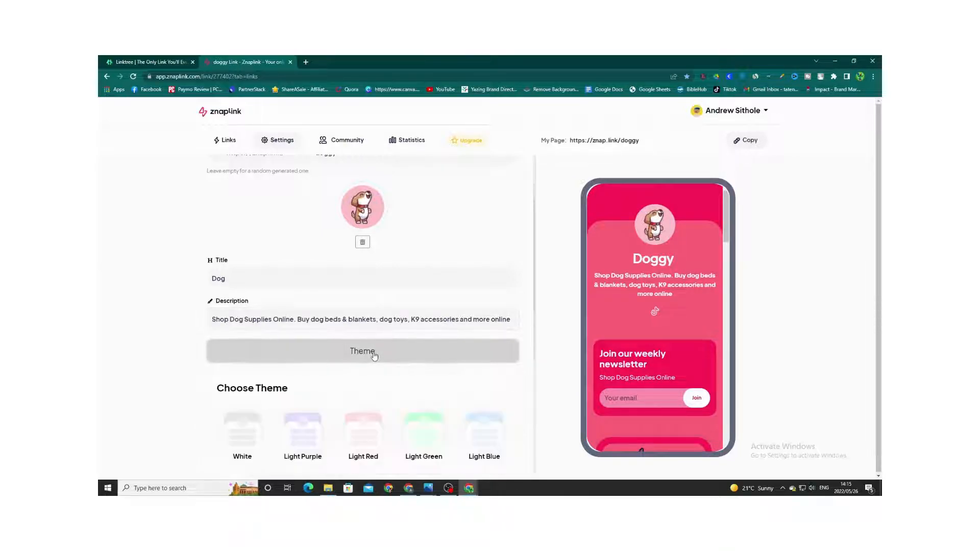
{"action": "scroll", "coordinate": [317, 388], "scroll_direction": "down", "scroll_amount": 2}
{"action": "left_click", "coordinate": [255, 366]}
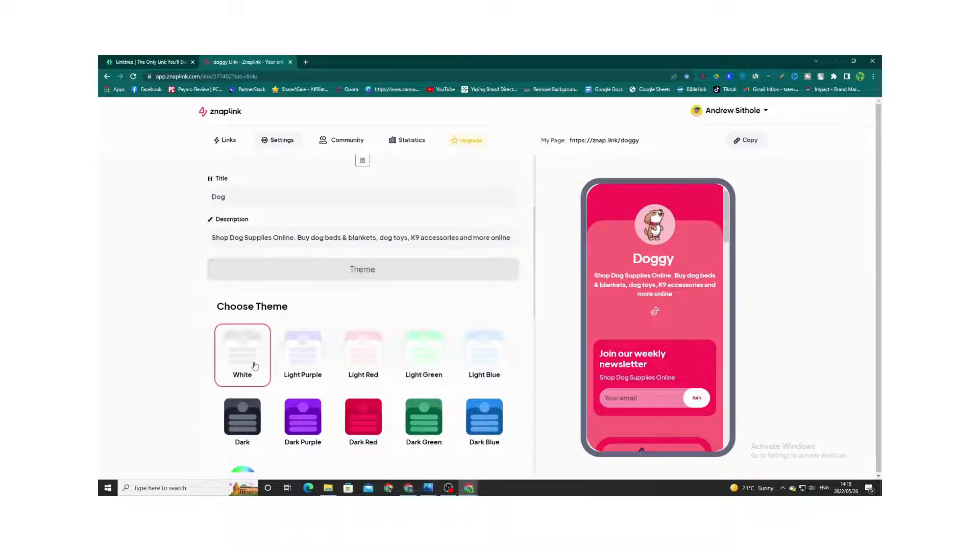
{"action": "scroll", "coordinate": [254, 366], "scroll_direction": "down", "scroll_amount": 2}
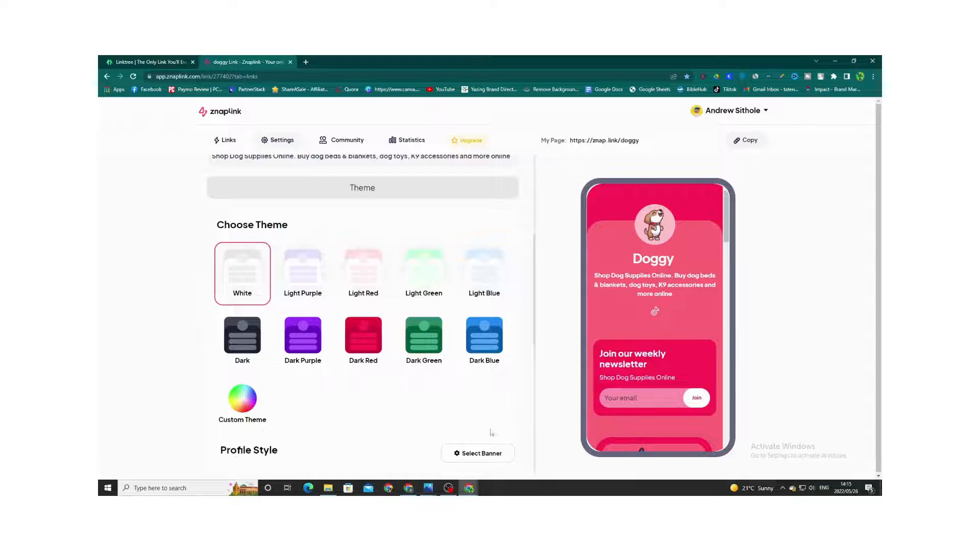
{"action": "scroll", "coordinate": [491, 433], "scroll_direction": "down", "scroll_amount": 5}
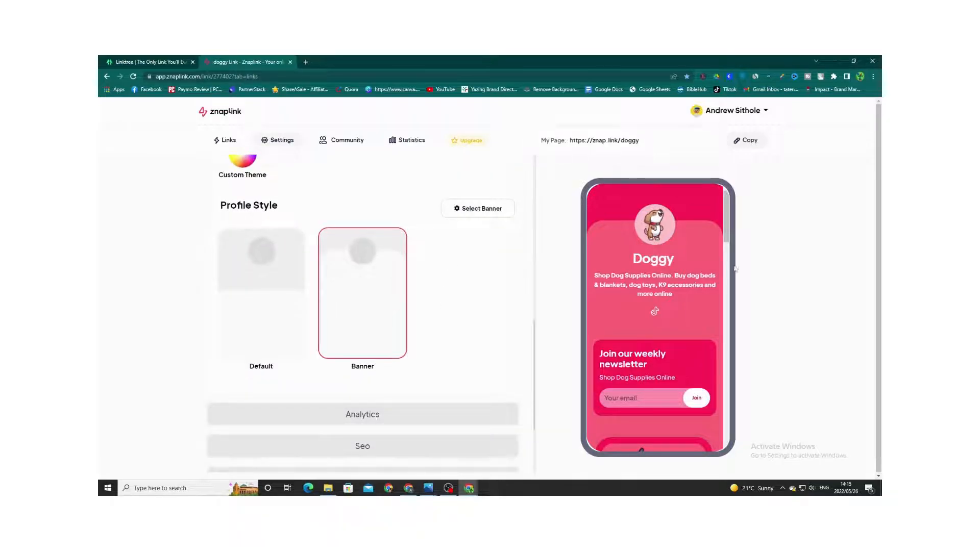
{"action": "left_click", "coordinate": [245, 297]}
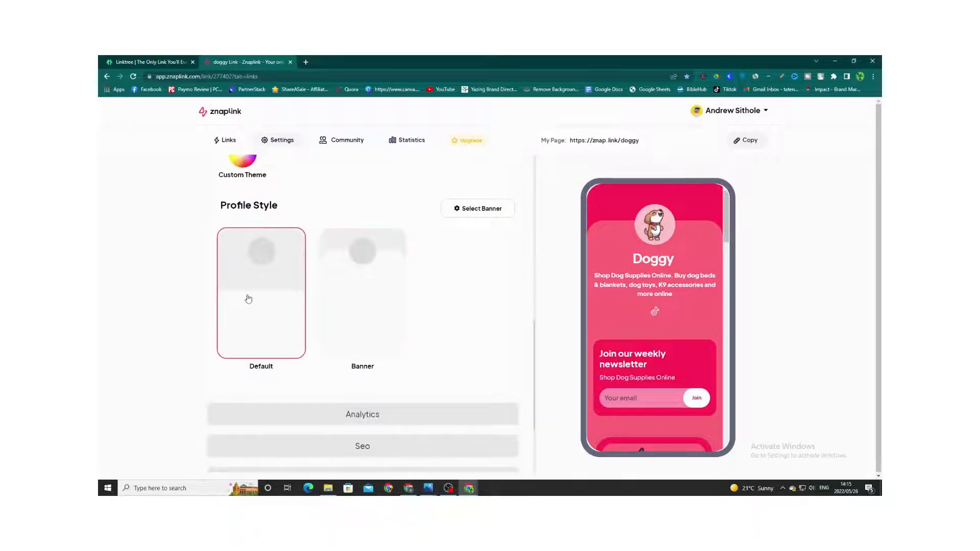
- Set the page's profile style to Banner and examine the Google Analytics ID and Facebook Pixel fields in the Analytics settings
{"action": "left_click", "coordinate": [346, 298]}
{"action": "scroll", "coordinate": [433, 307], "scroll_direction": "down", "scroll_amount": 3}
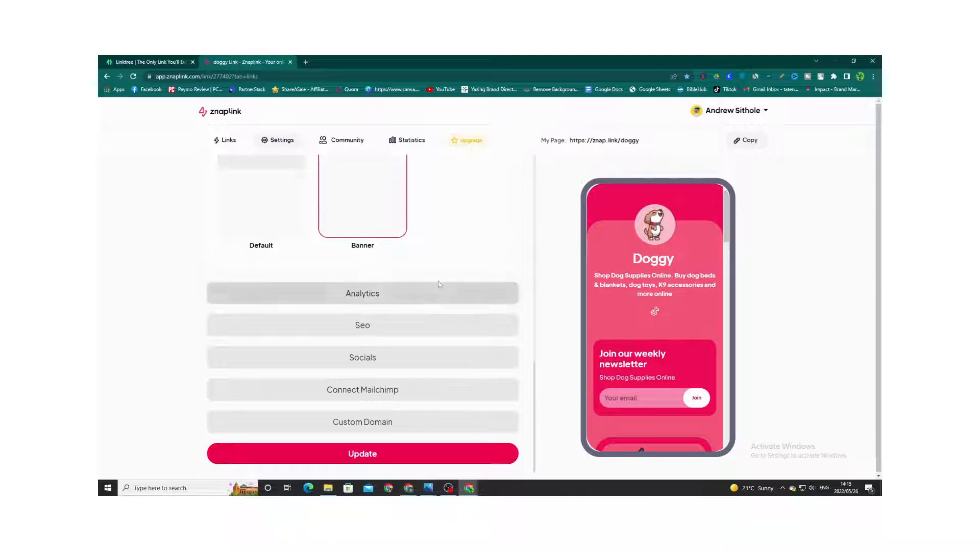
{"action": "left_click", "coordinate": [422, 300]}
{"action": "left_click", "coordinate": [291, 333]}
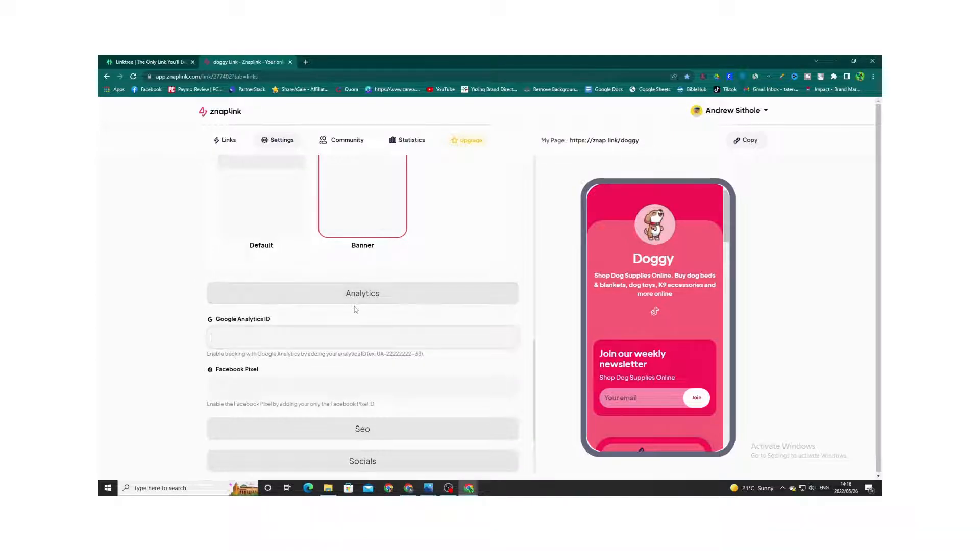
{"action": "left_click", "coordinate": [388, 305]}
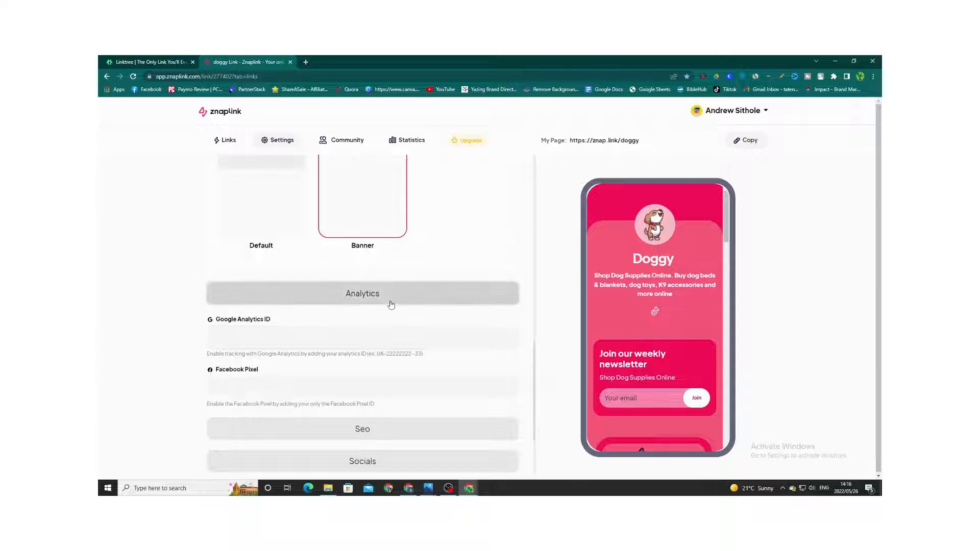
{"action": "scroll", "coordinate": [370, 378], "scroll_direction": "up", "scroll_amount": 2}
{"action": "left_click", "coordinate": [373, 385]}
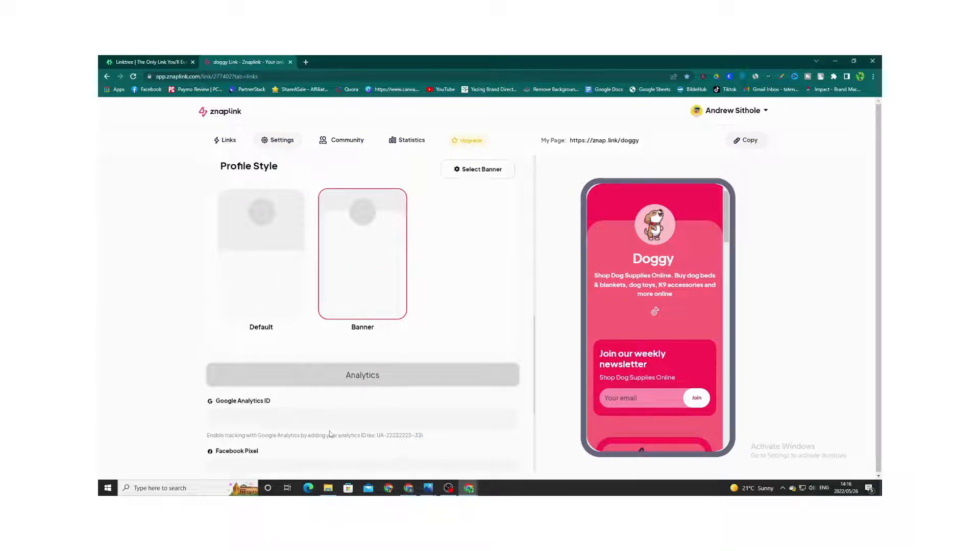
{"action": "scroll", "coordinate": [360, 386], "scroll_direction": "up", "scroll_amount": 5}
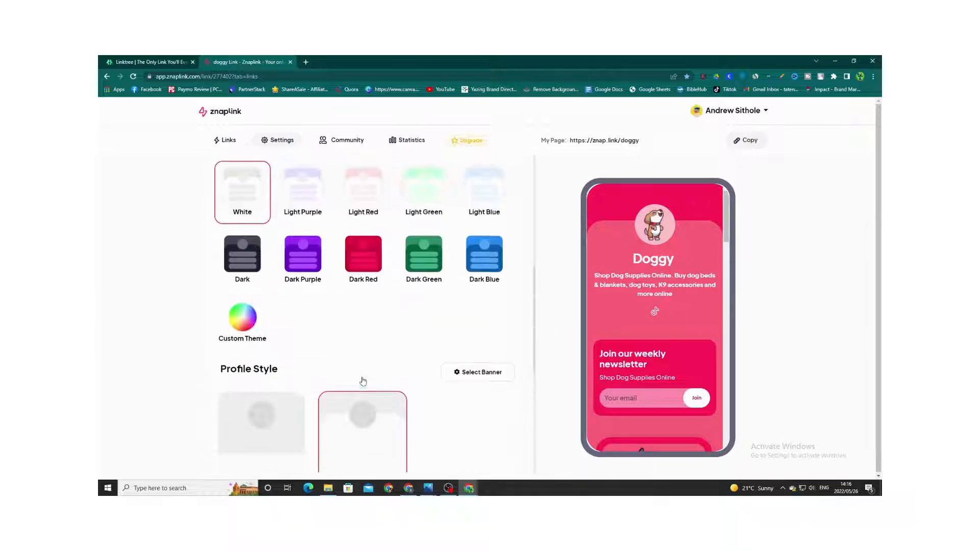
{"action": "left_click", "coordinate": [360, 230]}
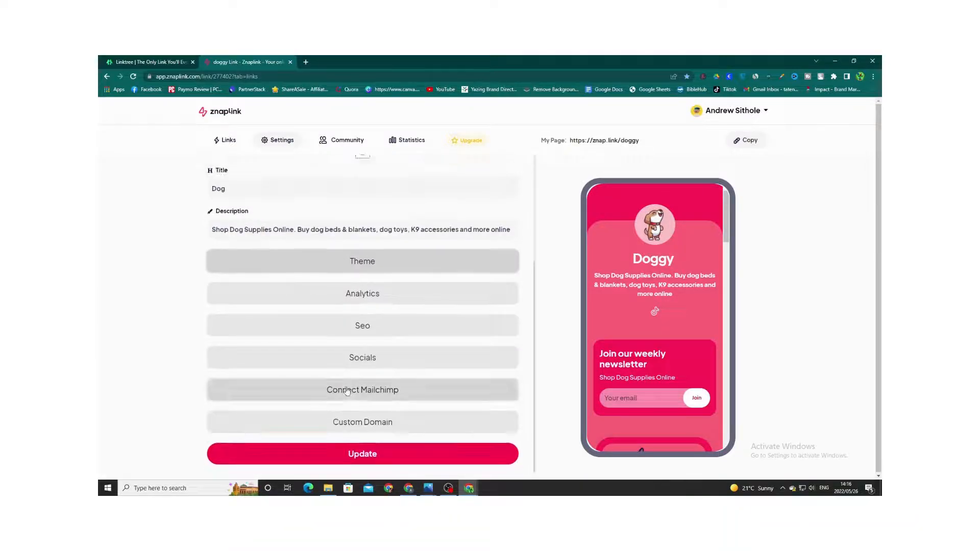
- Review the SEO settings for search engine indexing, page title, meta description and OpenGraph image URL
{"action": "left_click", "coordinate": [378, 330]}
{"action": "scroll", "coordinate": [378, 329], "scroll_direction": "down", "scroll_amount": 2}
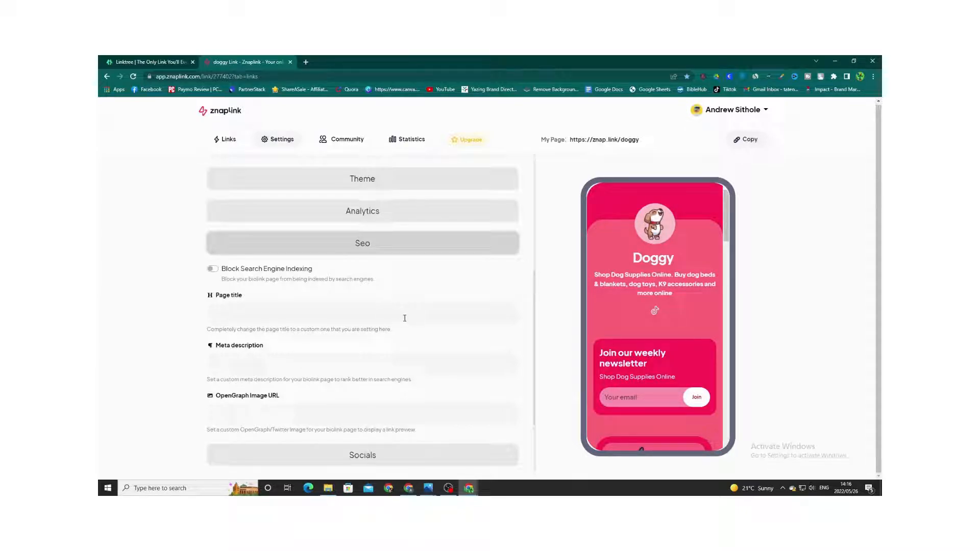
{"action": "left_click", "coordinate": [411, 254]}
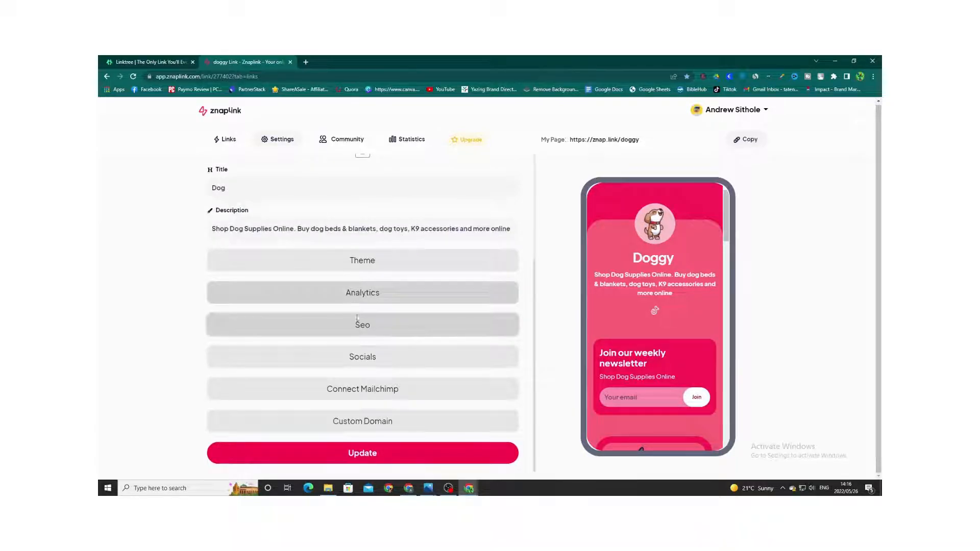
- Look through the page's social account fields from Email down to YouTube Channel, including the filled-in TikTok username
{"action": "left_click", "coordinate": [373, 356]}
{"action": "scroll", "coordinate": [374, 350], "scroll_direction": "down", "scroll_amount": 1}
{"action": "scroll", "coordinate": [374, 350], "scroll_direction": "down", "scroll_amount": 5}
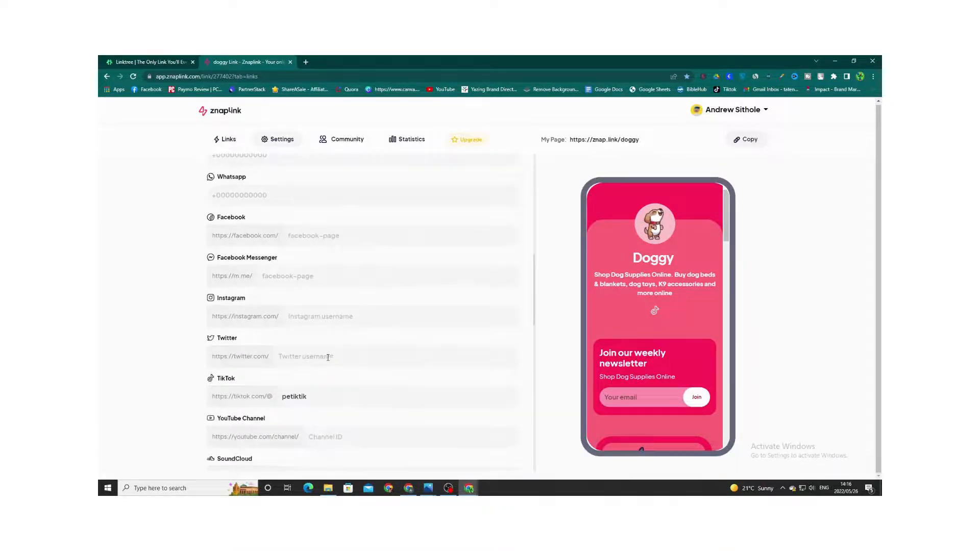
{"action": "left_click", "coordinate": [332, 399]}
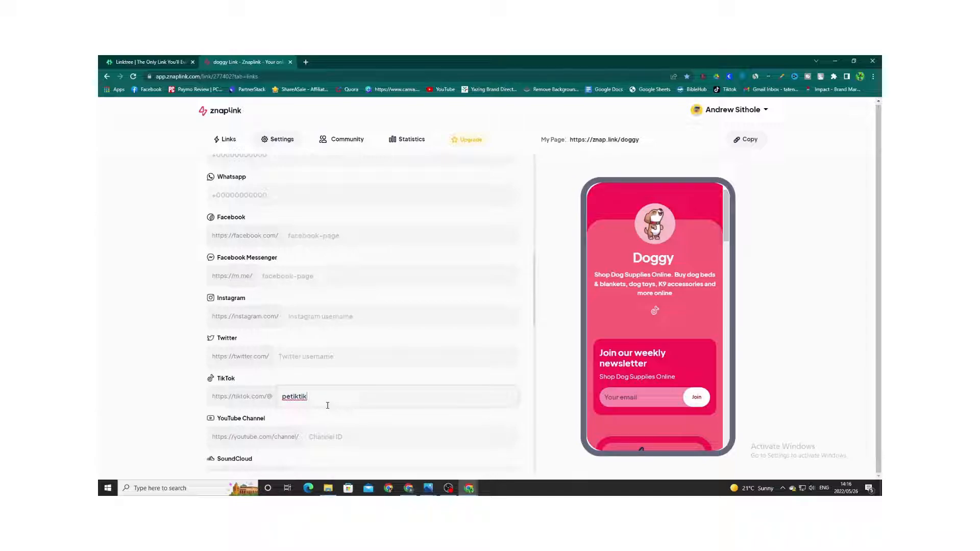
{"action": "scroll", "coordinate": [337, 401], "scroll_direction": "up", "scroll_amount": 5}
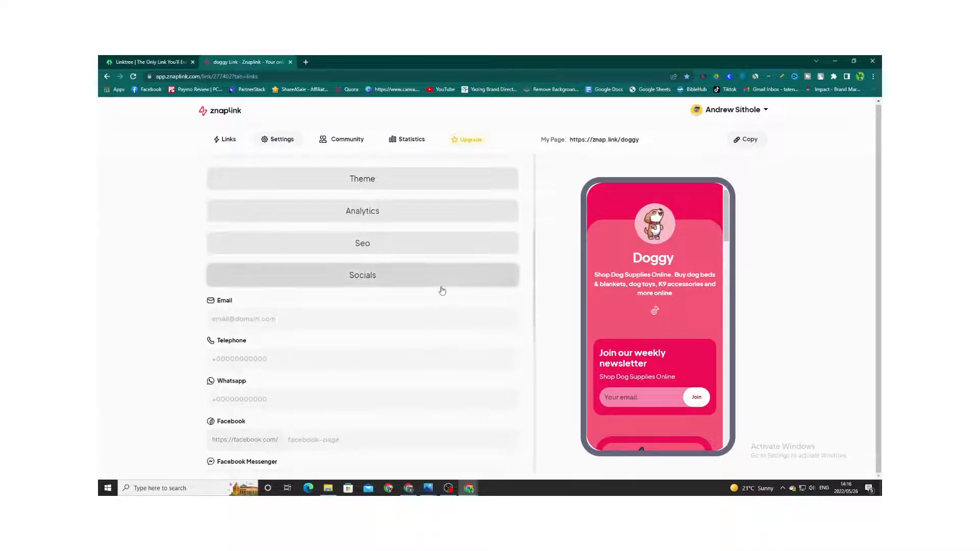
{"action": "left_click", "coordinate": [442, 291]}
- Examine the Mailchimp connection fields and the Pro features offered for Custom Domain, and dismiss the upgrade offer
{"action": "left_click", "coordinate": [428, 387]}
{"action": "scroll", "coordinate": [428, 377], "scroll_direction": "down", "scroll_amount": 3}
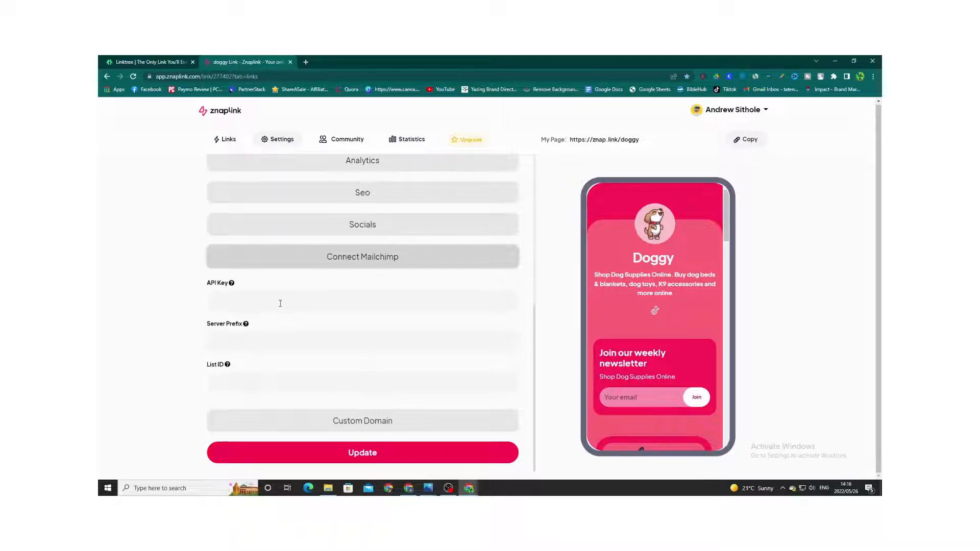
{"action": "left_click", "coordinate": [339, 261]}
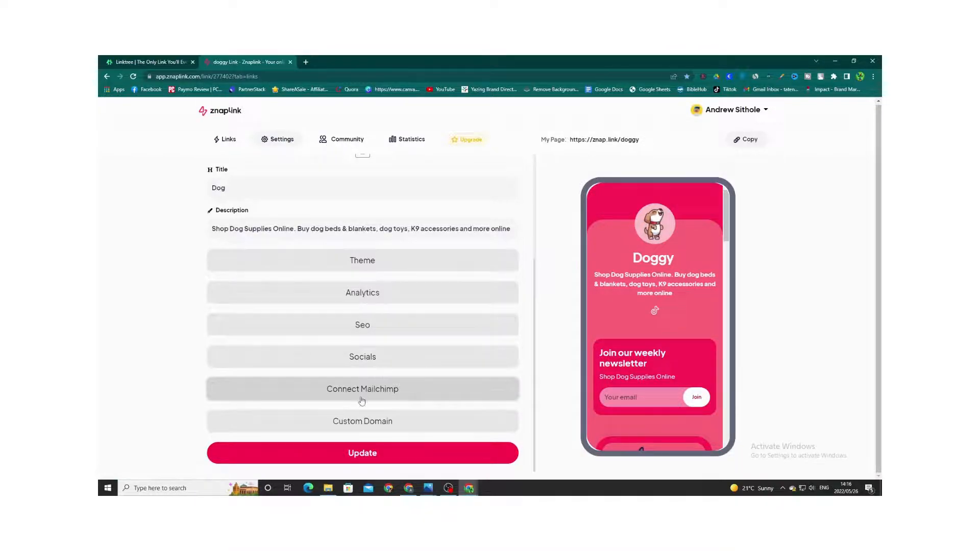
{"action": "left_click", "coordinate": [378, 448]}
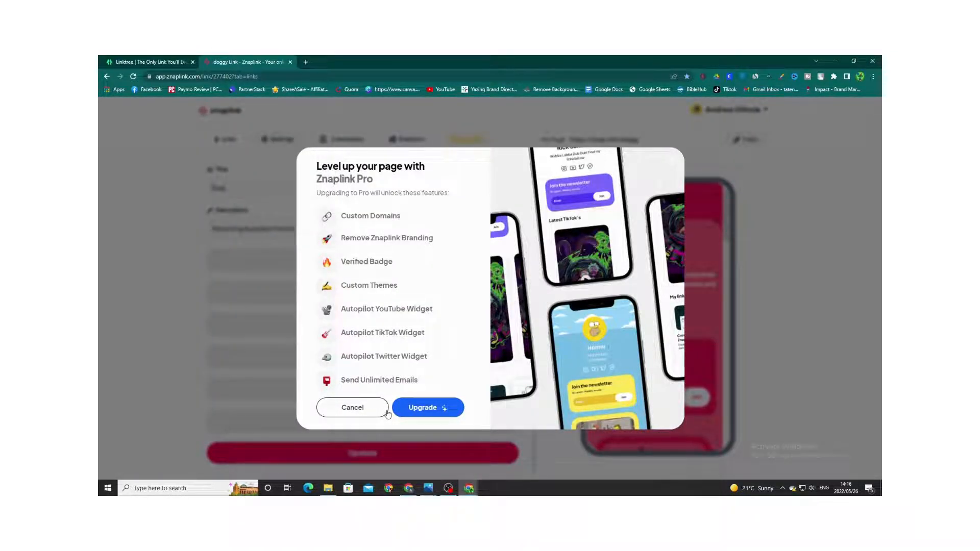
{"action": "left_click", "coordinate": [345, 414]}
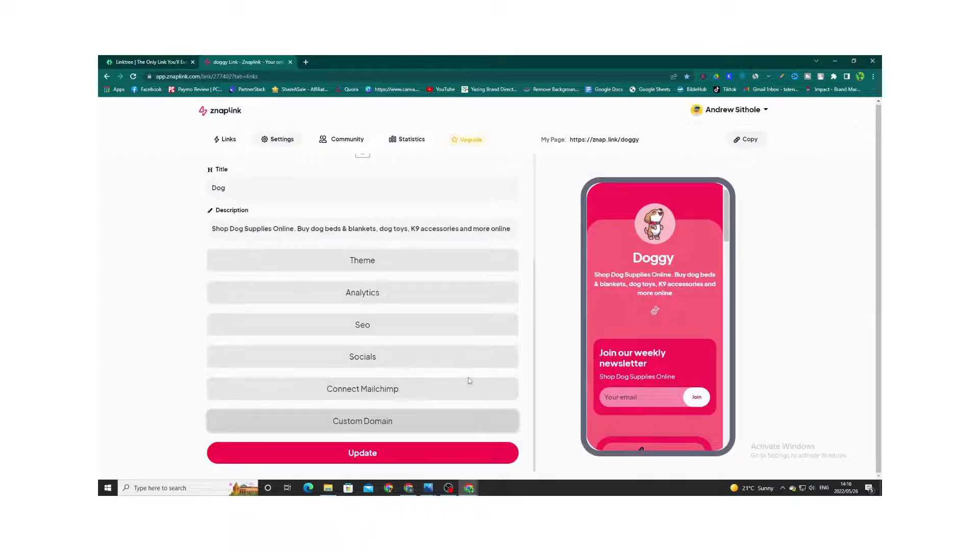
- Save the updated page settings and review the whole page in the phone preview
{"action": "left_click", "coordinate": [401, 452]}
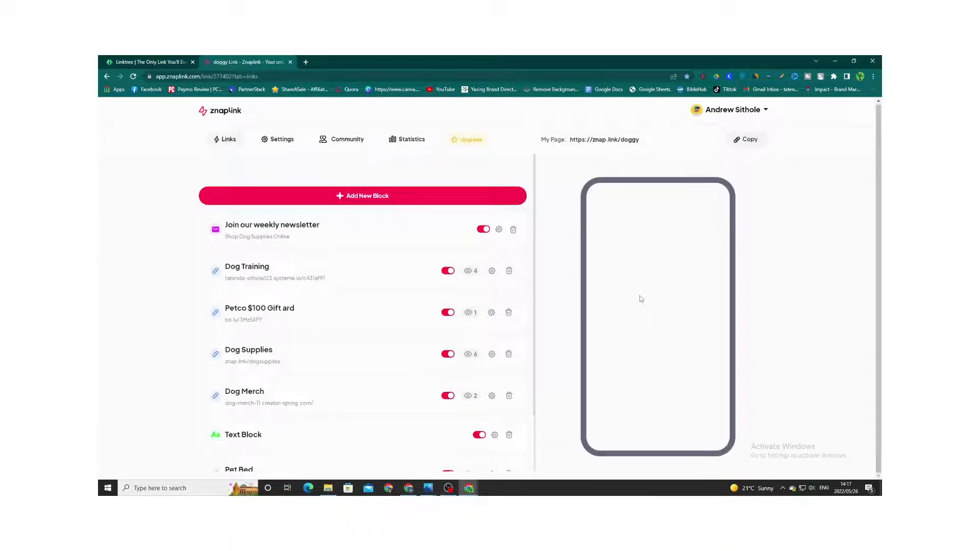
{"action": "scroll", "coordinate": [659, 306], "scroll_direction": "down", "scroll_amount": 10}
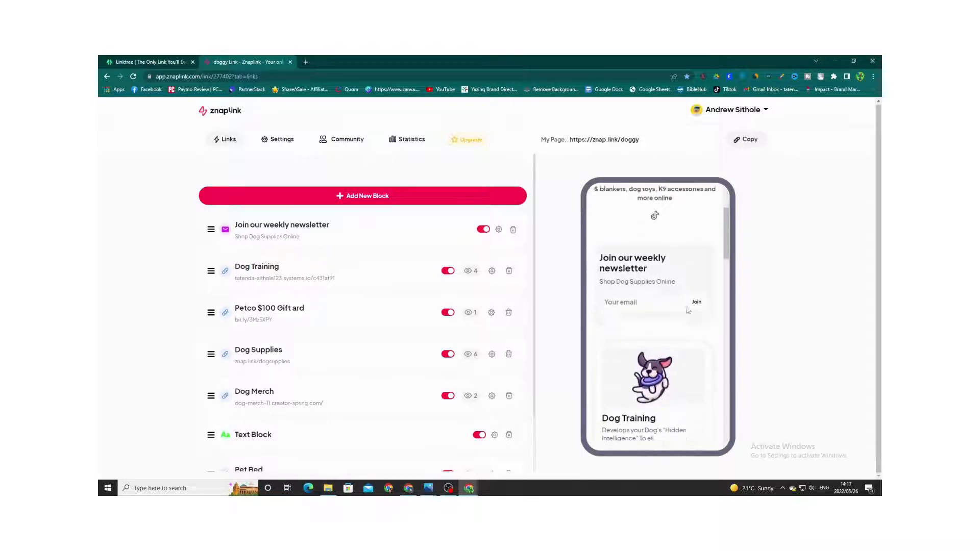
{"action": "scroll", "coordinate": [691, 313], "scroll_direction": "down", "scroll_amount": 5}
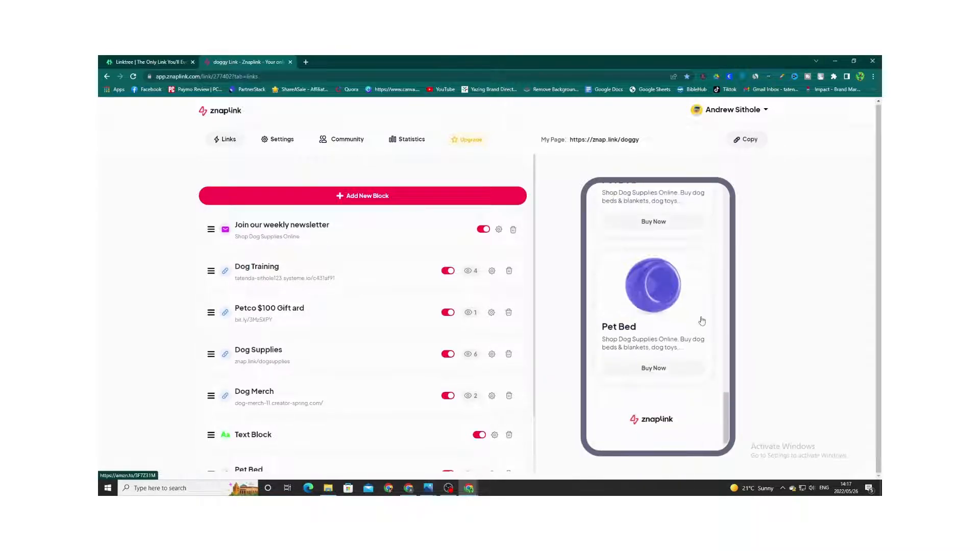
{"action": "scroll", "coordinate": [700, 324], "scroll_direction": "up", "scroll_amount": 15}
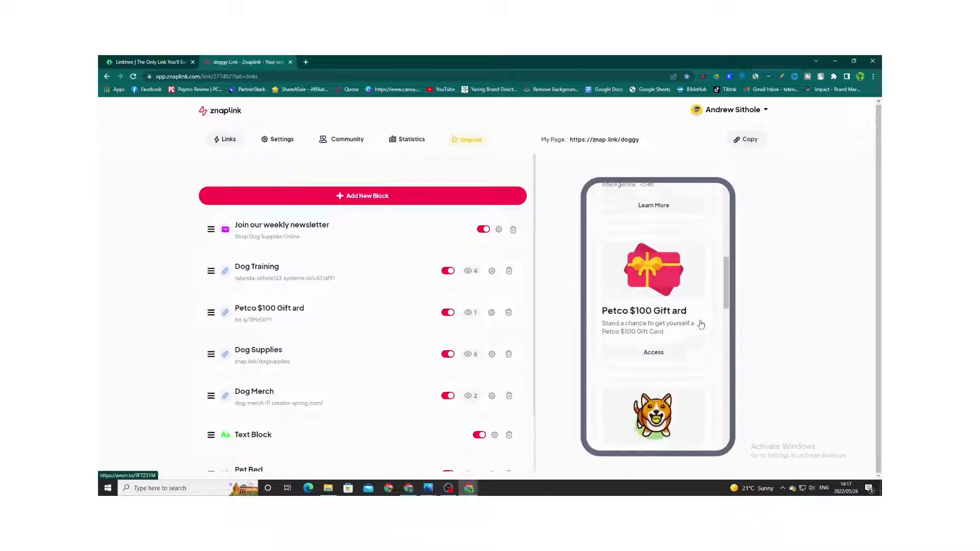
- Examine the Community section's email composer with its available block types and the Audience subscriber list, without creating an email
{"action": "left_click", "coordinate": [338, 139]}
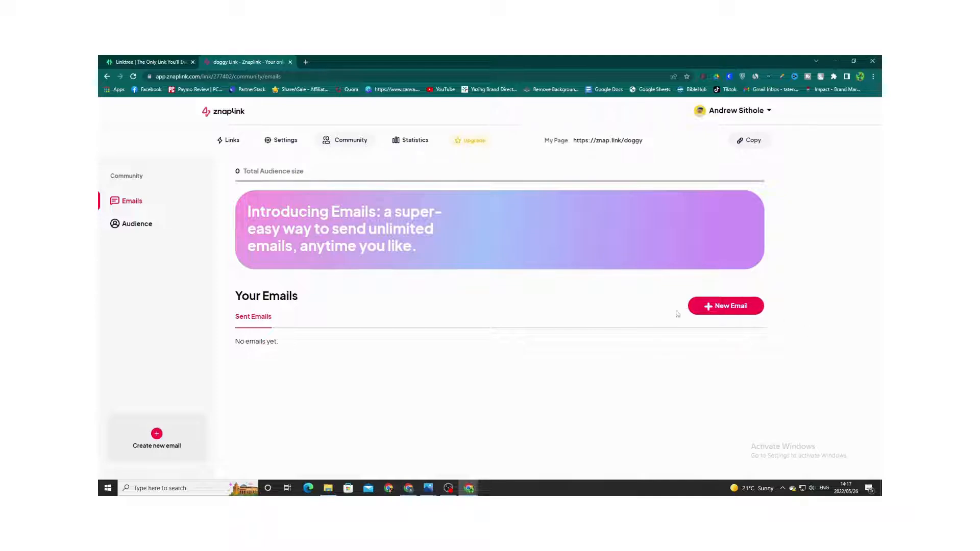
{"action": "left_click", "coordinate": [722, 306]}
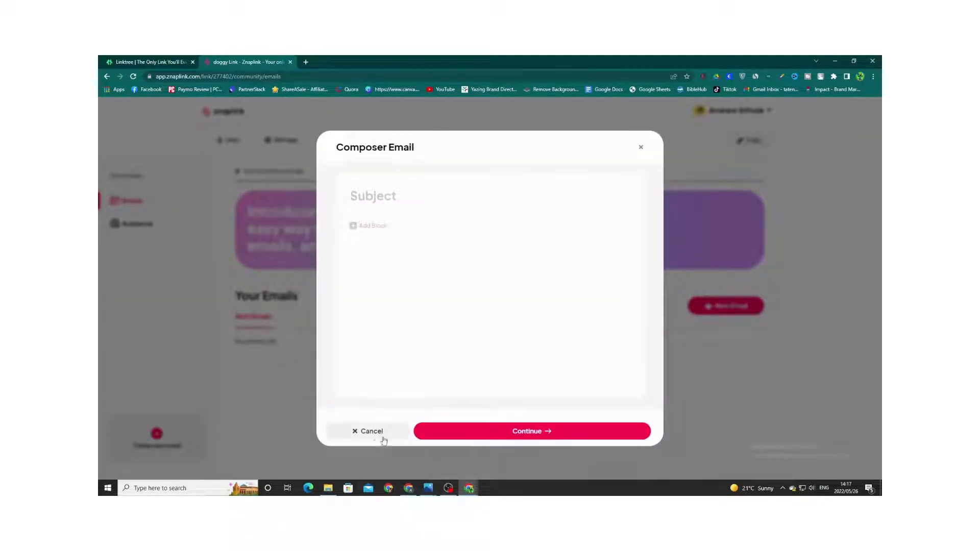
{"action": "left_click", "coordinate": [378, 432]}
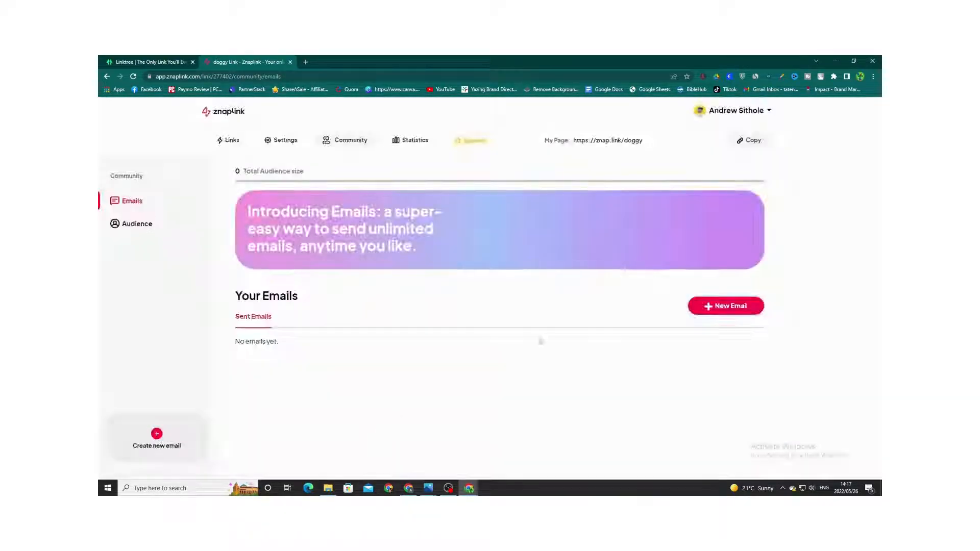
{"action": "left_click", "coordinate": [713, 306]}
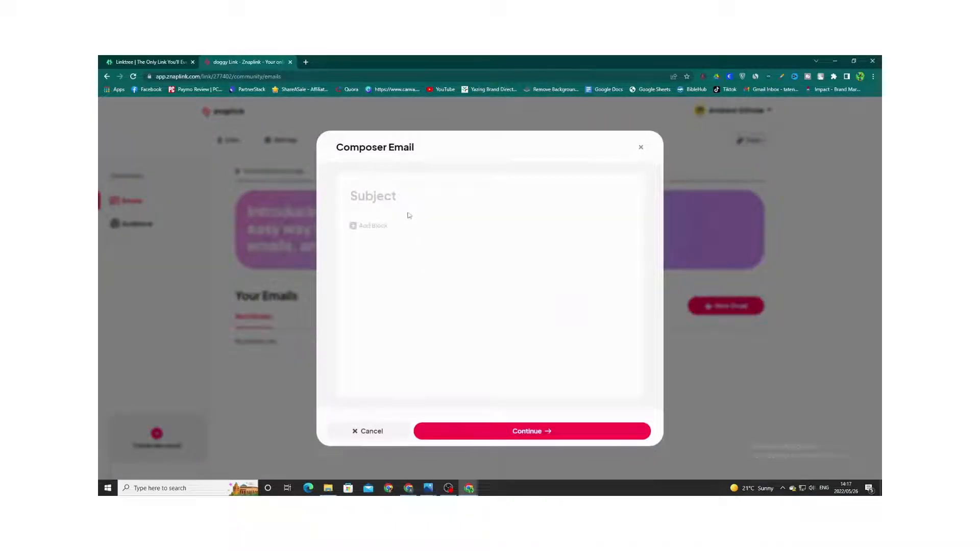
{"action": "left_click", "coordinate": [408, 214]}
{"action": "left_click", "coordinate": [374, 233]}
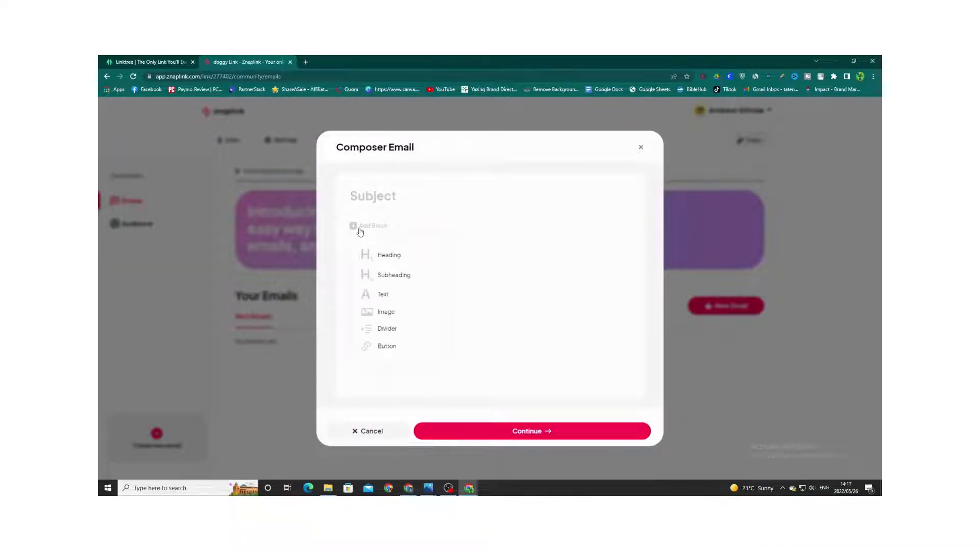
{"action": "left_click", "coordinate": [377, 432]}
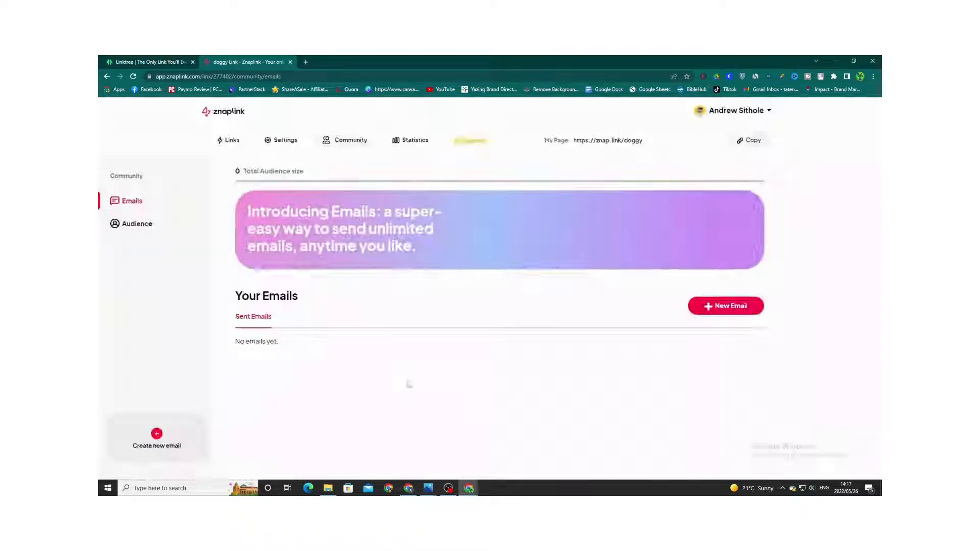
{"action": "left_click", "coordinate": [148, 228]}
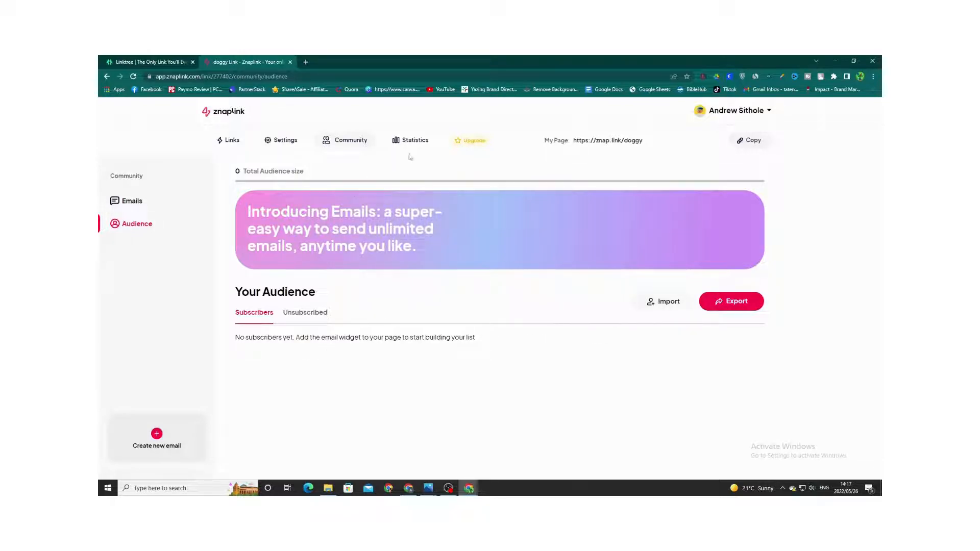
- Examine the page's statistics, covering the clicks chart and the countries, visit times and referrers under Last activity
{"action": "left_click", "coordinate": [419, 140]}
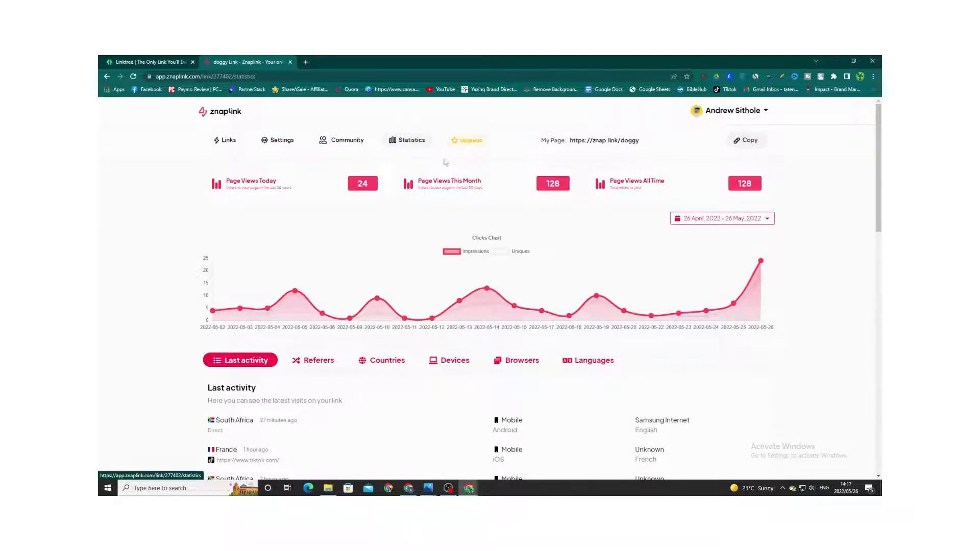
{"action": "scroll", "coordinate": [482, 219], "scroll_direction": "down", "scroll_amount": 6}
{"action": "scroll", "coordinate": [485, 226], "scroll_direction": "up", "scroll_amount": 2}
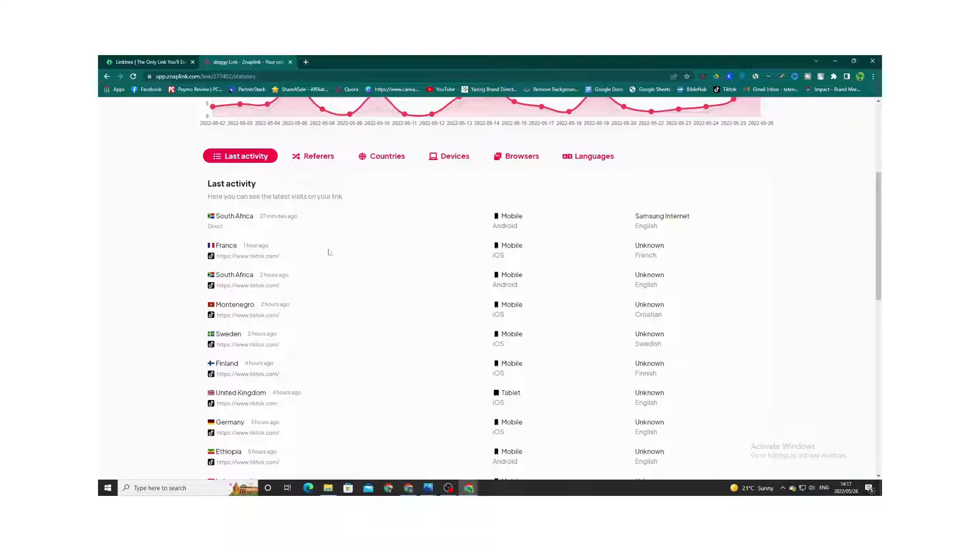
{"action": "mouse_move", "coordinate": [263, 218]}
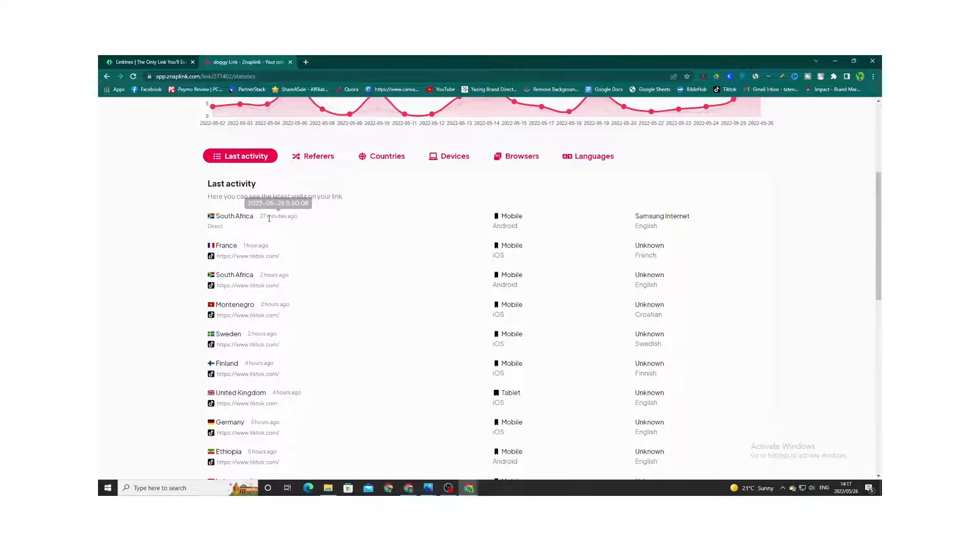
{"action": "left_click_drag", "start_coordinate": [261, 218], "coordinate": [323, 219]}
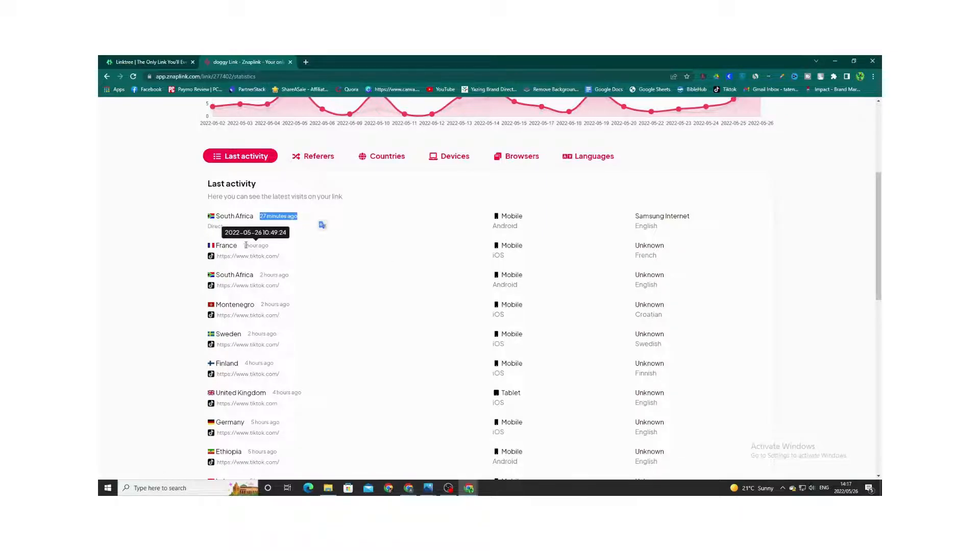
{"action": "left_click_drag", "start_coordinate": [246, 246], "coordinate": [294, 248]}
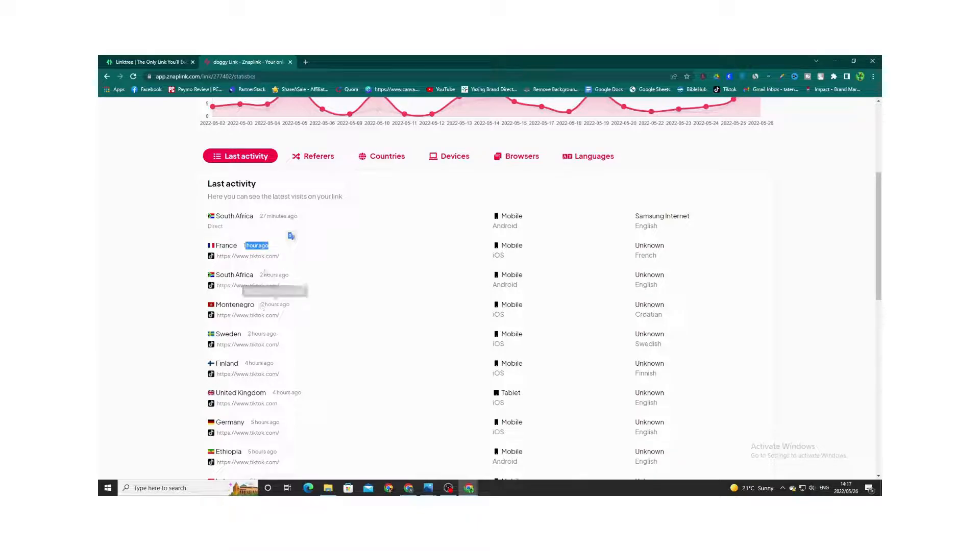
{"action": "left_click", "coordinate": [298, 293]}
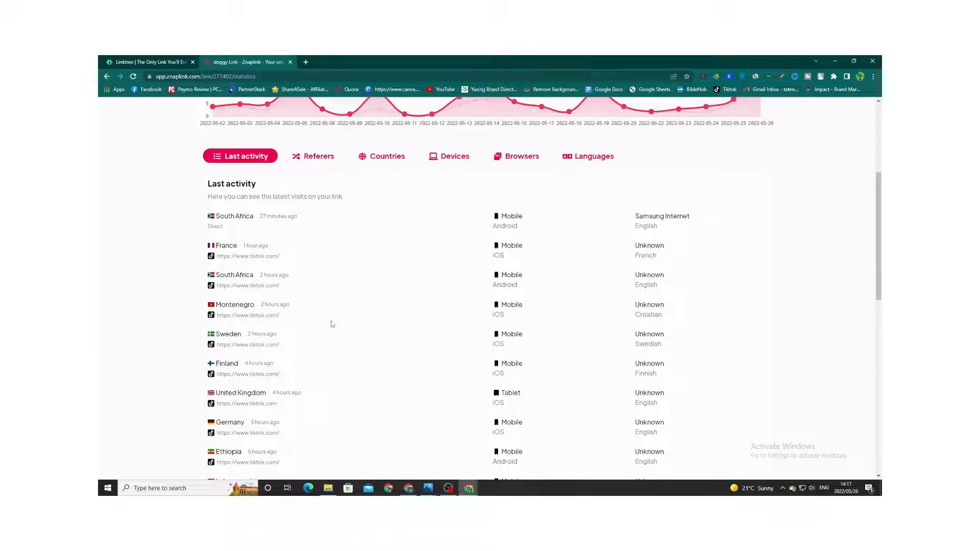
{"action": "scroll", "coordinate": [306, 329], "scroll_direction": "up", "scroll_amount": 3}
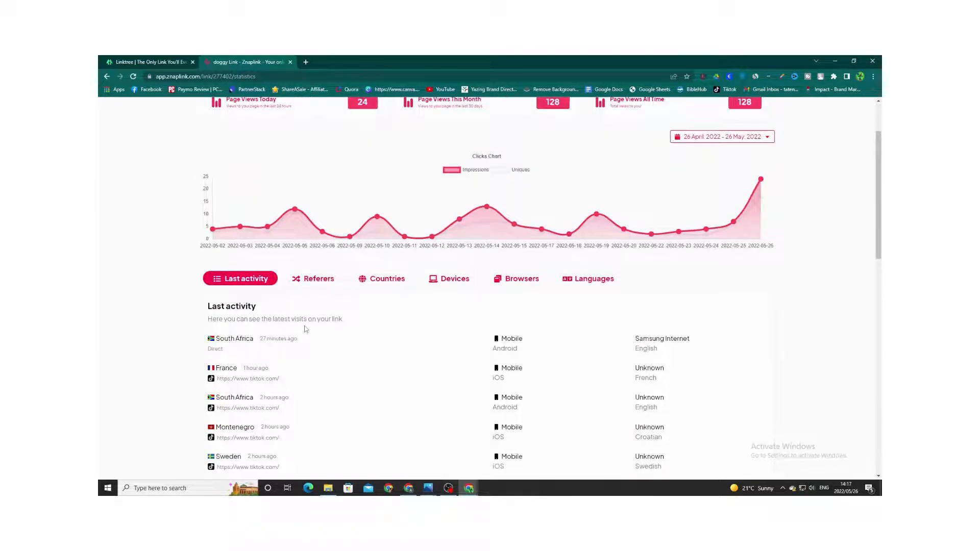
{"action": "scroll", "coordinate": [306, 330], "scroll_direction": "down", "scroll_amount": 2}
{"action": "scroll", "coordinate": [303, 285], "scroll_direction": "down", "scroll_amount": 3}
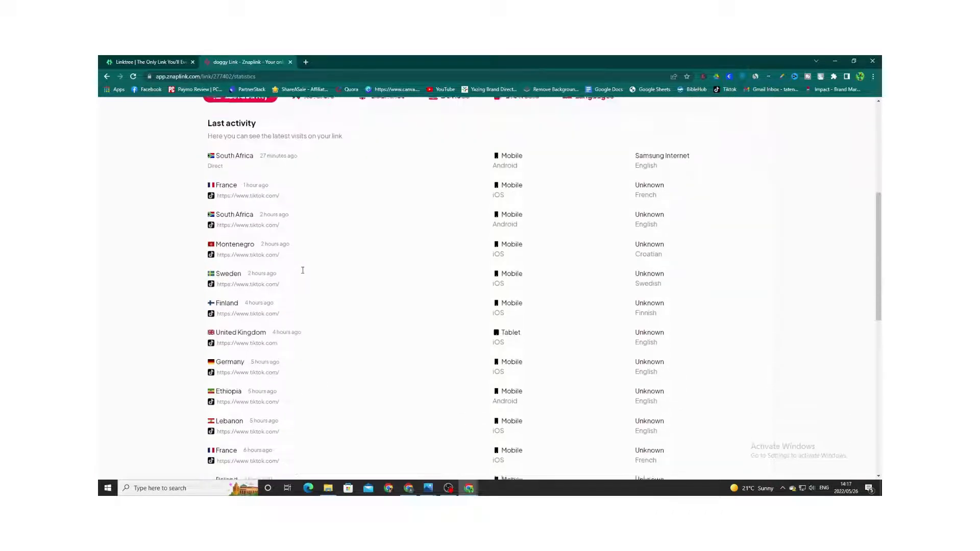
{"action": "scroll", "coordinate": [306, 246], "scroll_direction": "up", "scroll_amount": 1}
- Examine the page statistics broken down by countries, referrers and devices
{"action": "left_click", "coordinate": [379, 202]}
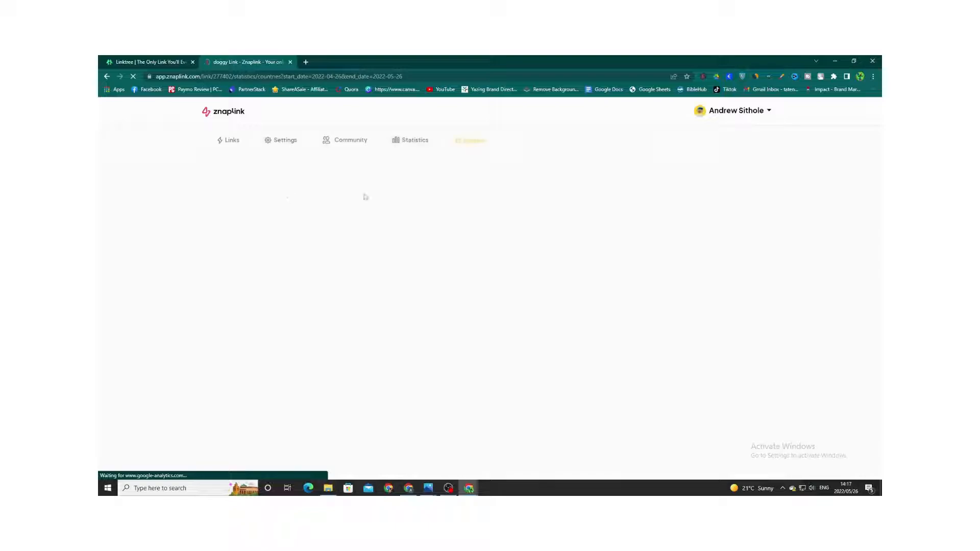
{"action": "left_click", "coordinate": [319, 362]}
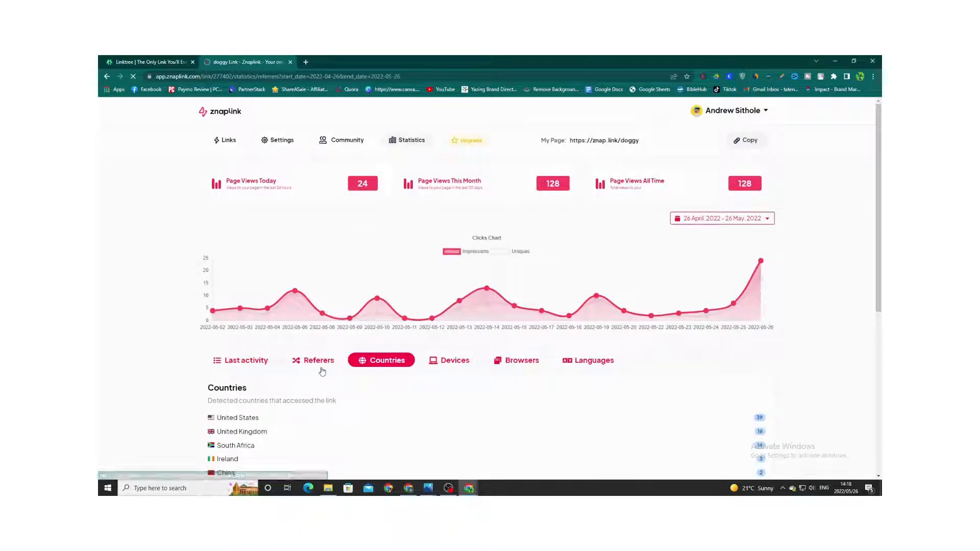
{"action": "scroll", "coordinate": [319, 358], "scroll_direction": "down", "scroll_amount": 3}
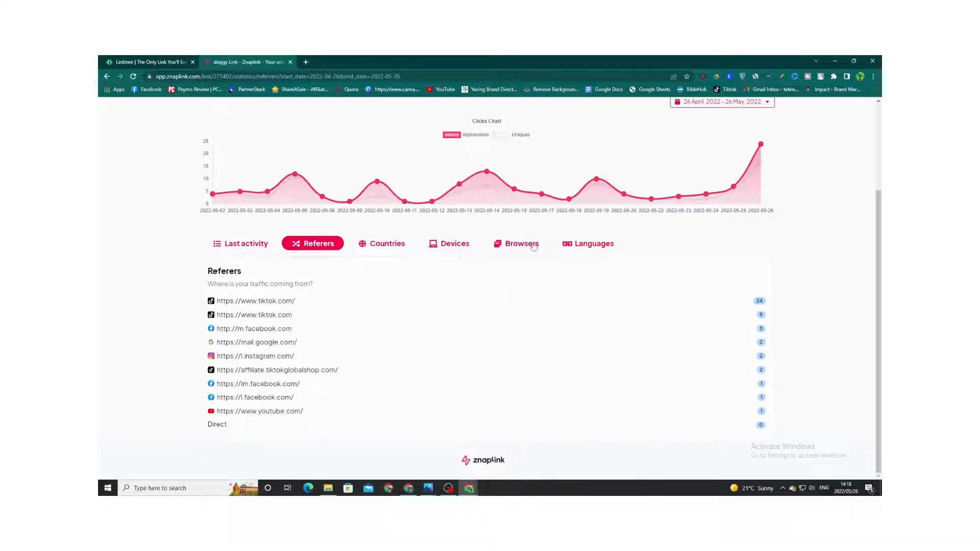
{"action": "scroll", "coordinate": [386, 278], "scroll_direction": "up", "scroll_amount": 3}
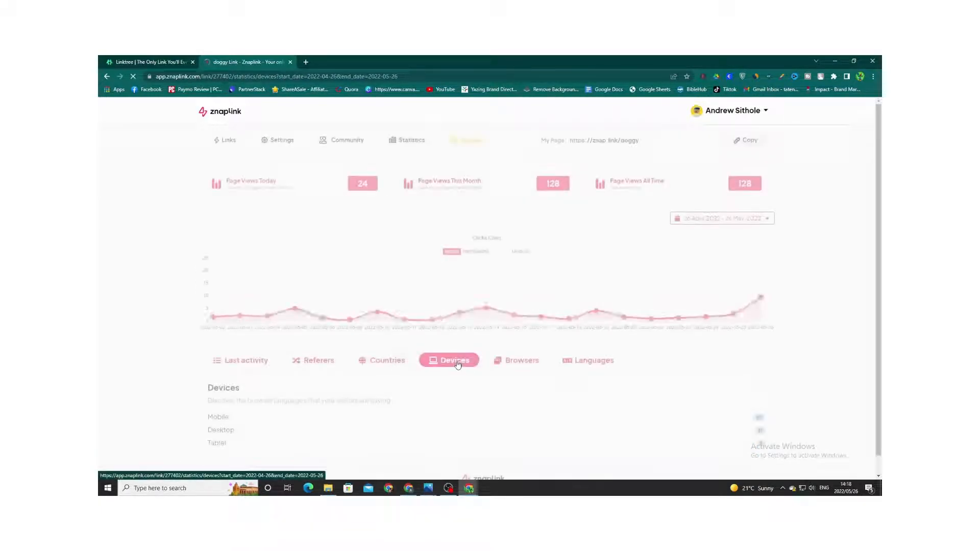
{"action": "scroll", "coordinate": [479, 374], "scroll_direction": "down", "scroll_amount": 1}
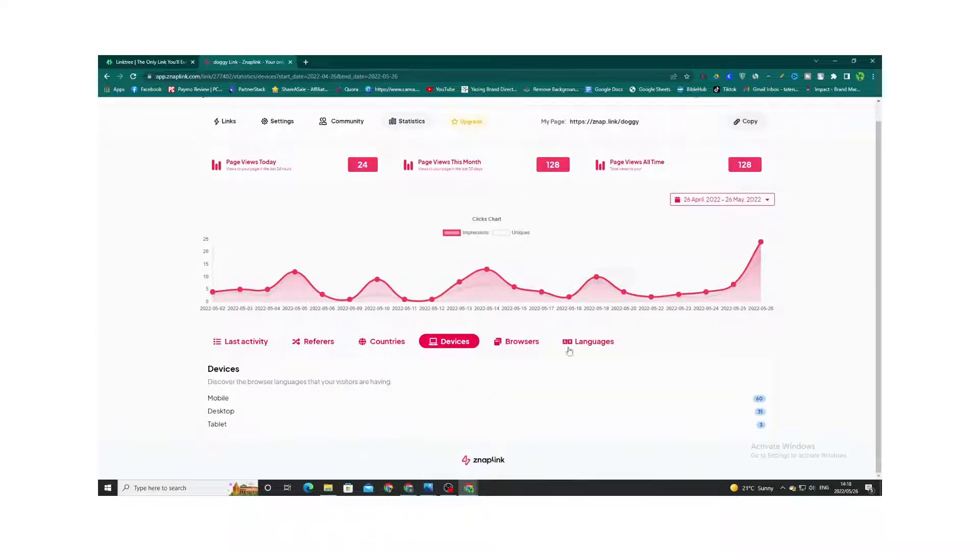
{"action": "scroll", "coordinate": [587, 348], "scroll_direction": "up", "scroll_amount": 1}
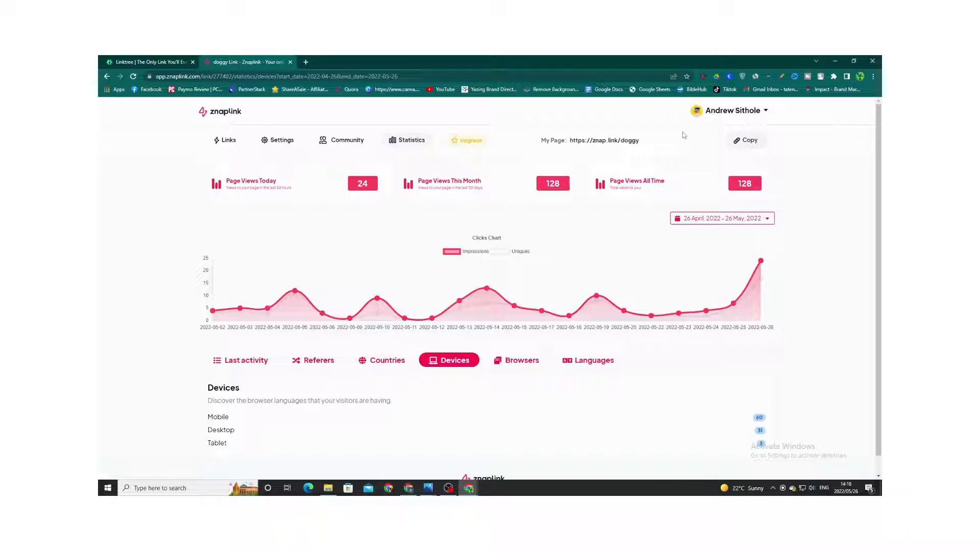
- Create a new biolink page from the dashboard with the custom alias https-fb.watch-aAac0W7xUP and check its phone preview
{"action": "left_click", "coordinate": [742, 111]}
{"action": "left_click", "coordinate": [731, 138]}
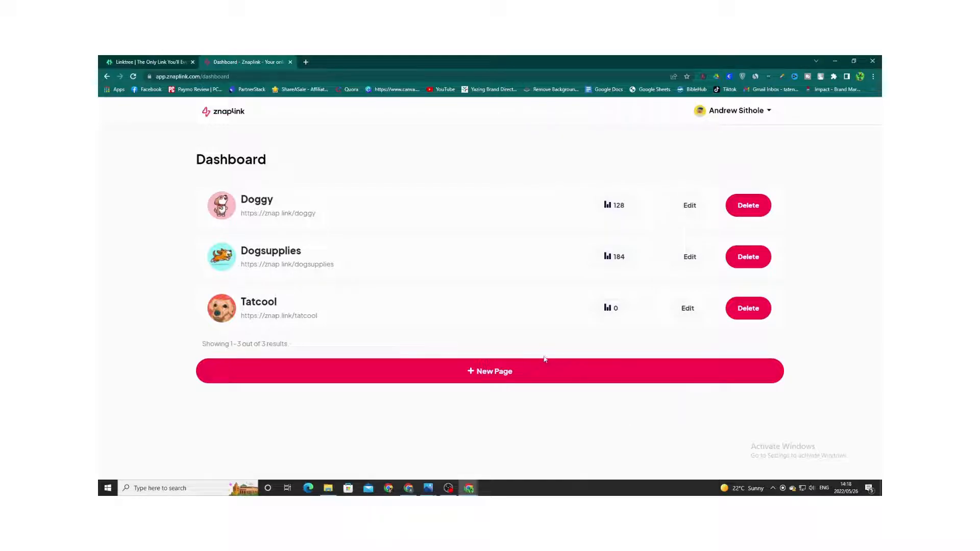
{"action": "left_click", "coordinate": [516, 374]}
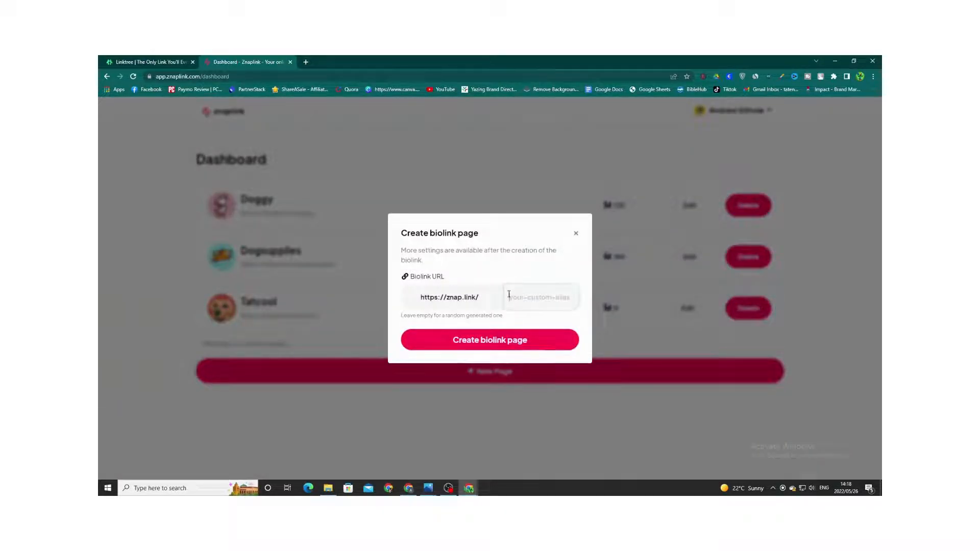
{"action": "left_click", "coordinate": [509, 296]}
{"action": "left_click", "coordinate": [573, 337]}
{"action": "left_click", "coordinate": [521, 347]}
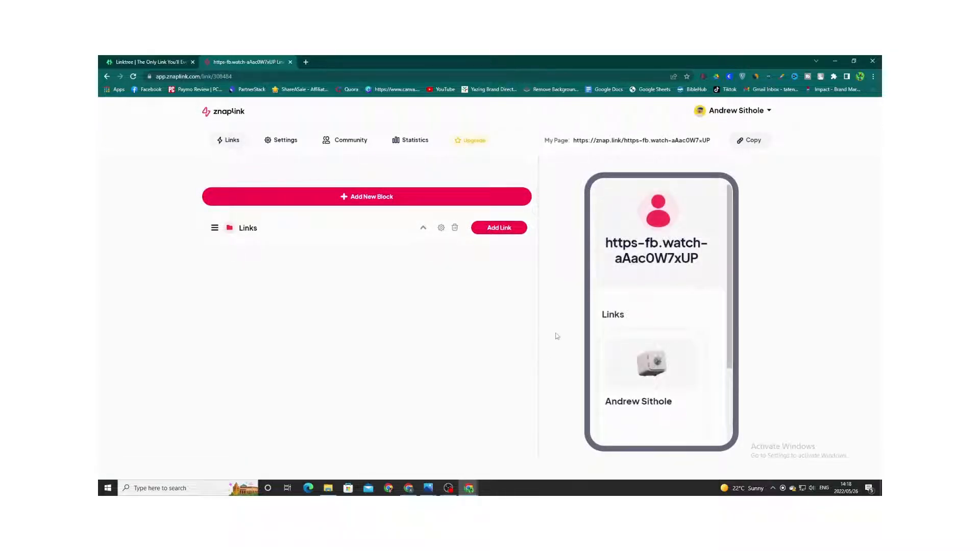
{"action": "scroll", "coordinate": [598, 334], "scroll_direction": "down", "scroll_amount": 2}
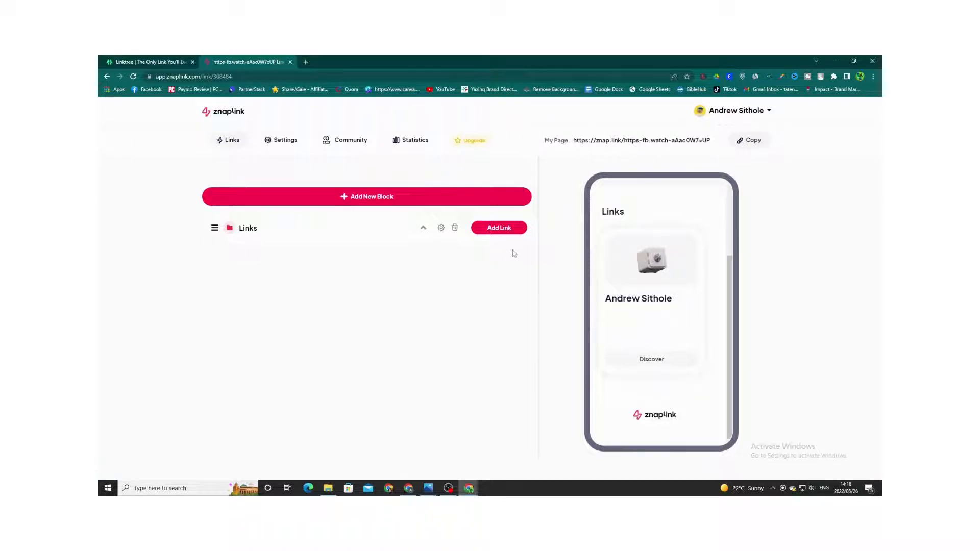
- Return to the dashboard's page list and open the statistics of the Doggy page
{"action": "left_click", "coordinate": [714, 114]}
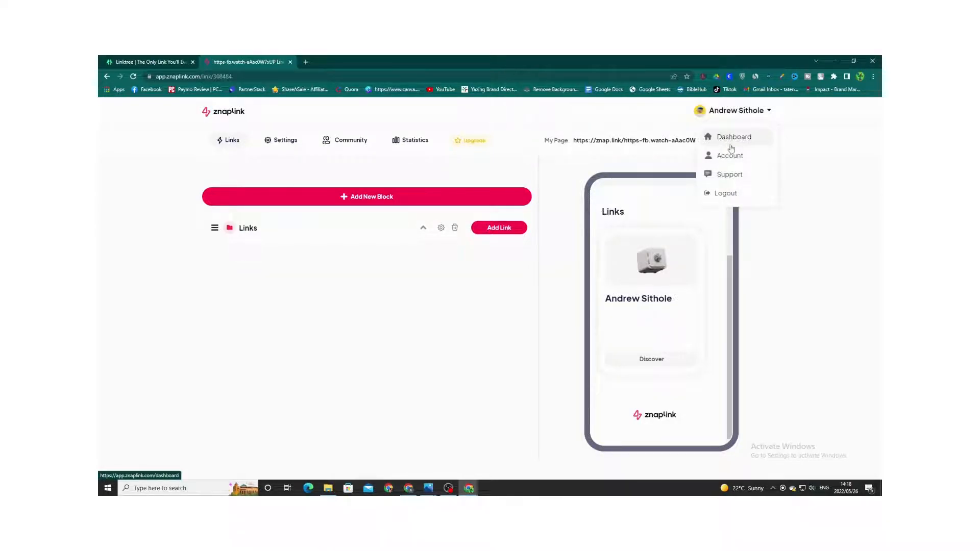
{"action": "left_click", "coordinate": [732, 146]}
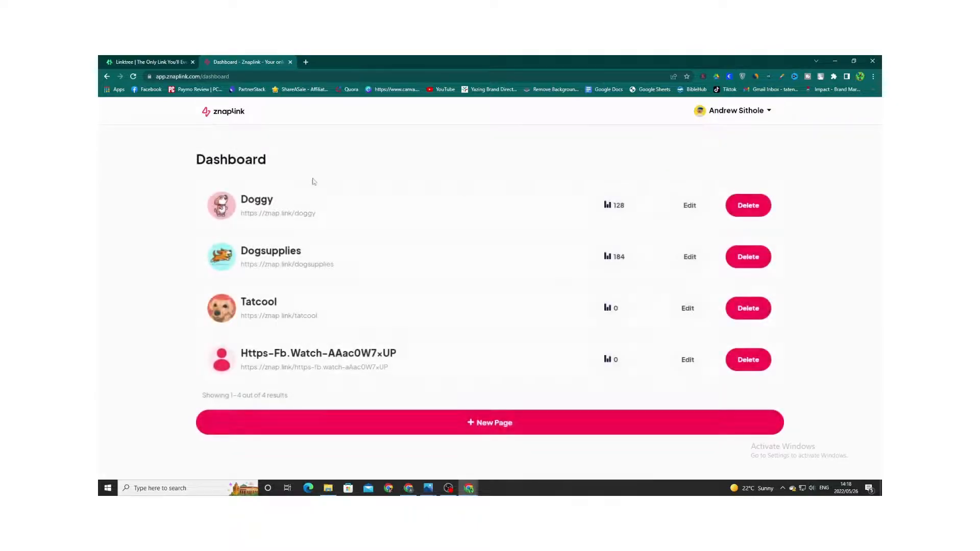
{"action": "left_click", "coordinate": [757, 114]}
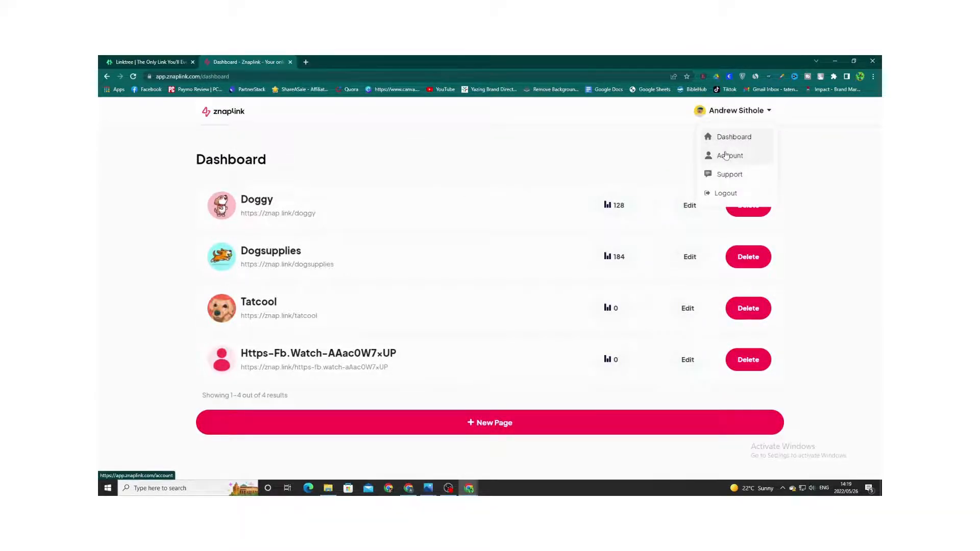
{"action": "left_click", "coordinate": [616, 213]}
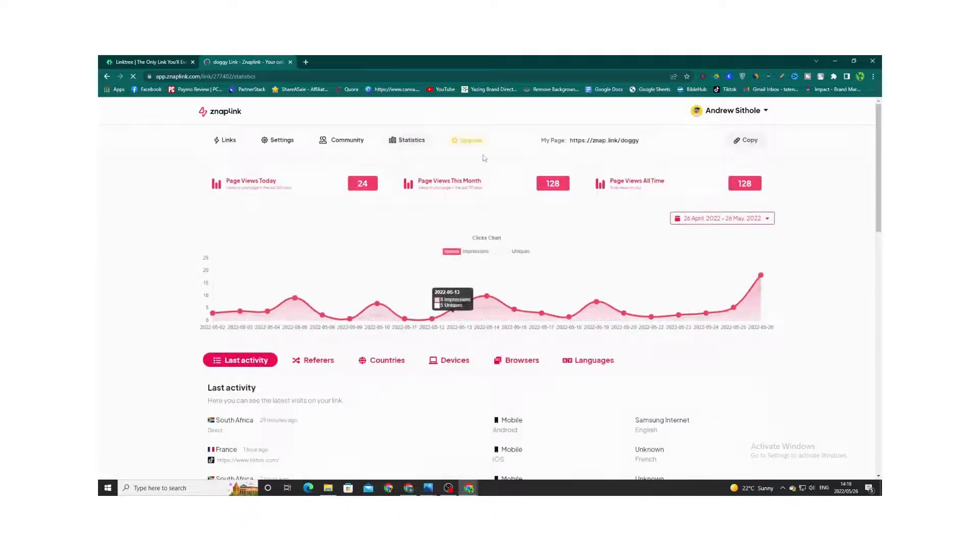
- Examine the features unlocked by Znaplink Pro, from custom domains to unlimited emails, and dismiss the upgrade offer
{"action": "left_click", "coordinate": [473, 145]}
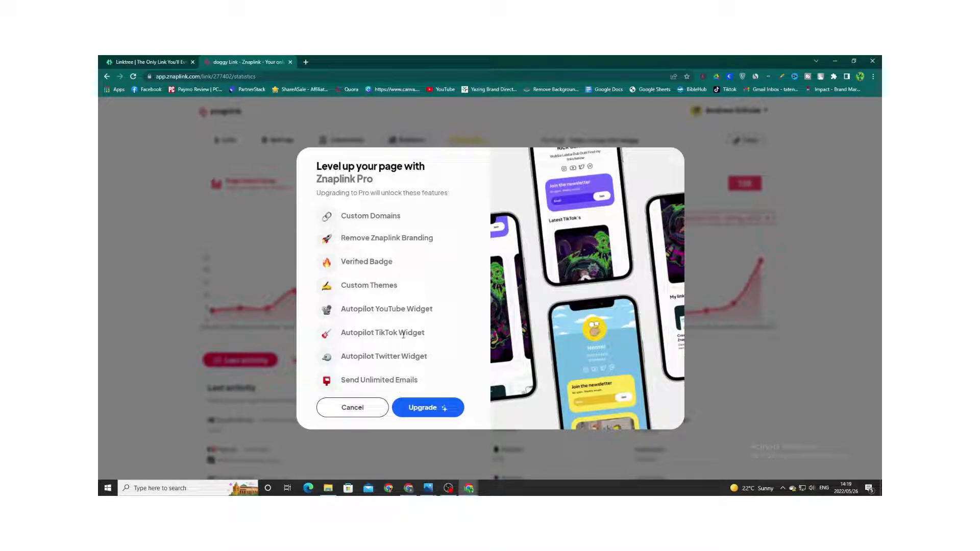
{"action": "left_click_drag", "start_coordinate": [434, 337], "coordinate": [432, 342]}
{"action": "left_click_drag", "start_coordinate": [378, 357], "coordinate": [423, 365]}
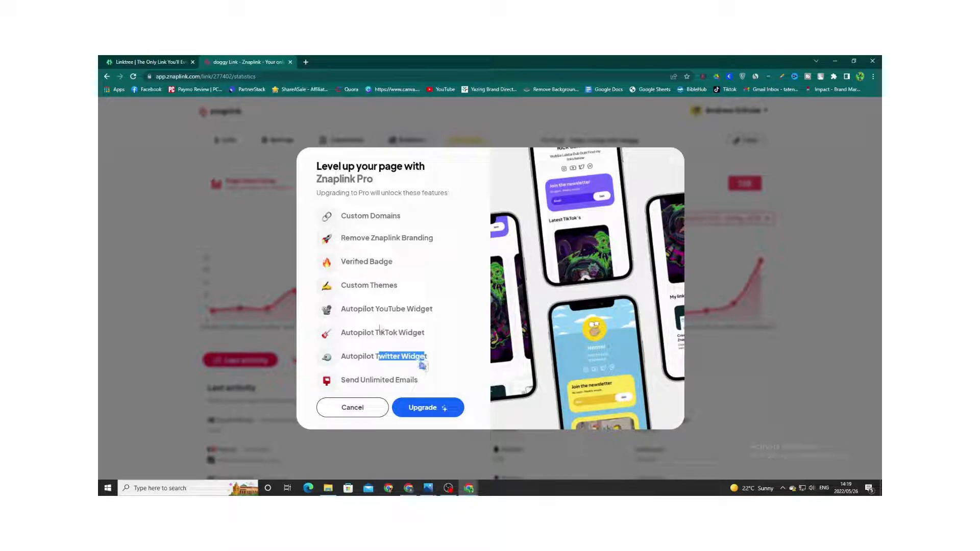
{"action": "left_click_drag", "start_coordinate": [379, 333], "coordinate": [410, 332]}
{"action": "left_click_drag", "start_coordinate": [390, 285], "coordinate": [424, 326]}
{"action": "left_click_drag", "start_coordinate": [353, 284], "coordinate": [436, 251]}
{"action": "left_click_drag", "start_coordinate": [357, 215], "coordinate": [384, 213]}
{"action": "left_click_drag", "start_coordinate": [380, 380], "coordinate": [424, 383]}
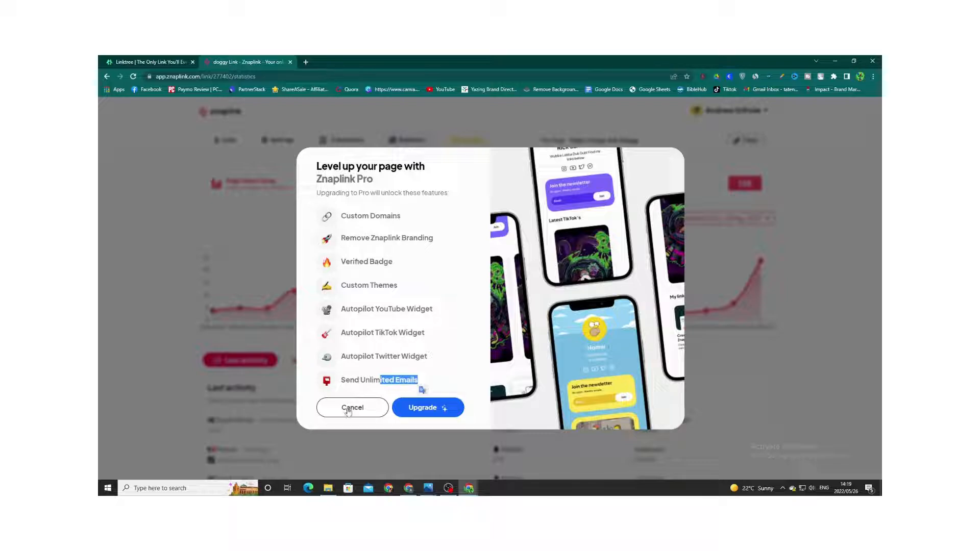
{"action": "left_click", "coordinate": [407, 410]}
{"action": "left_click", "coordinate": [373, 408]}
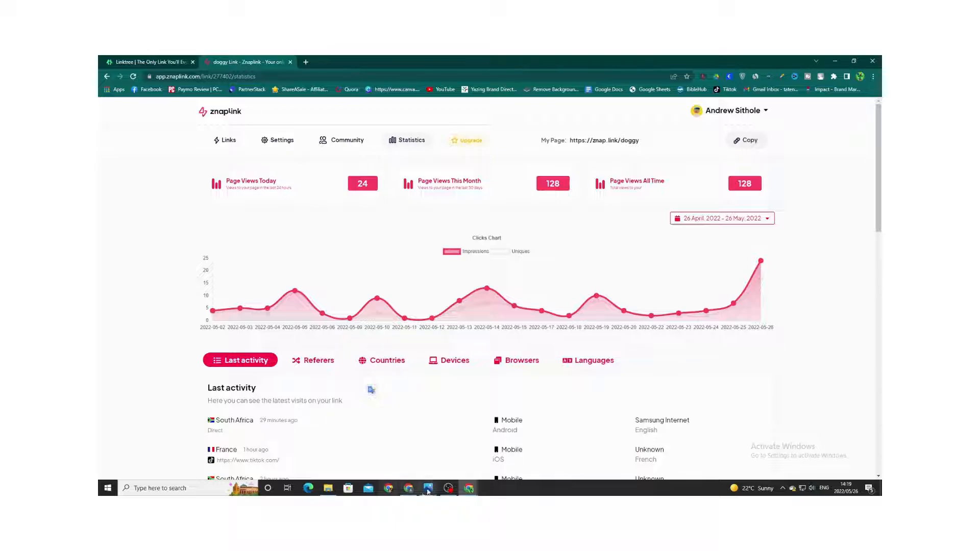
{"action": "left_click", "coordinate": [448, 488]}
{"action": "left_click", "coordinate": [659, 387]}
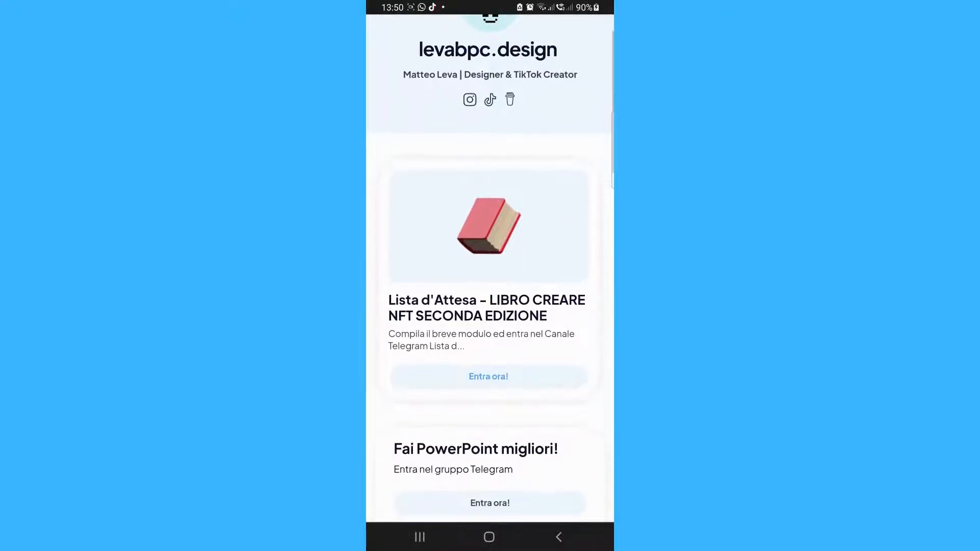
- Examine the designer's example Znaplink page on the phone, covering its featured links, product cards, collaborations and useful links
{"action": "scroll", "coordinate": [490, 268], "scroll_direction": "down", "scroll_amount": 8}
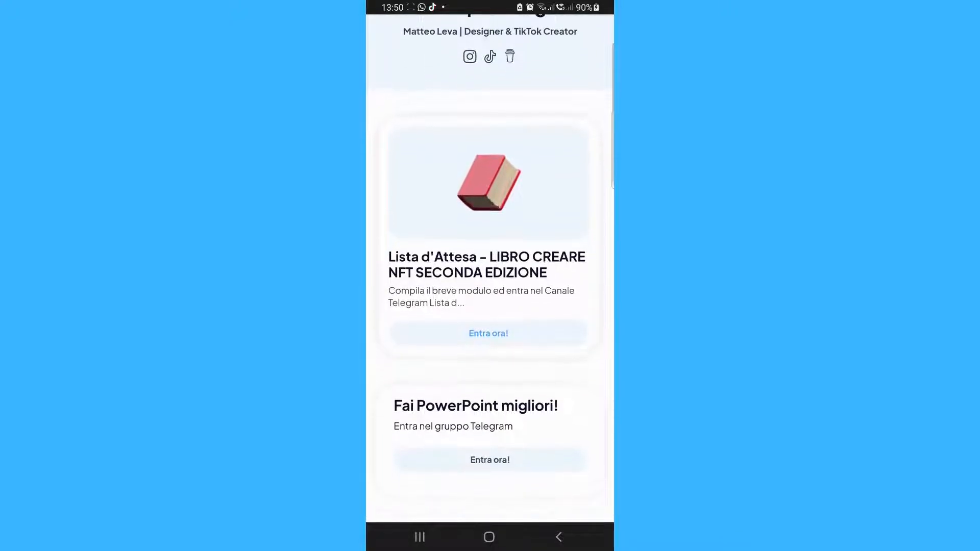
{"action": "scroll", "coordinate": [490, 268], "scroll_direction": "down", "scroll_amount": 8}
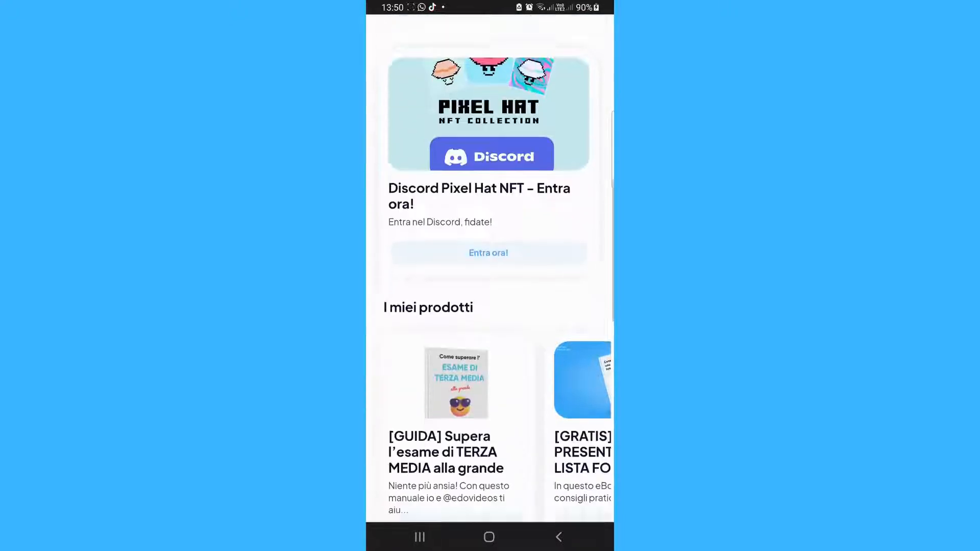
{"action": "scroll", "coordinate": [491, 205], "scroll_direction": "right", "scroll_amount": 5}
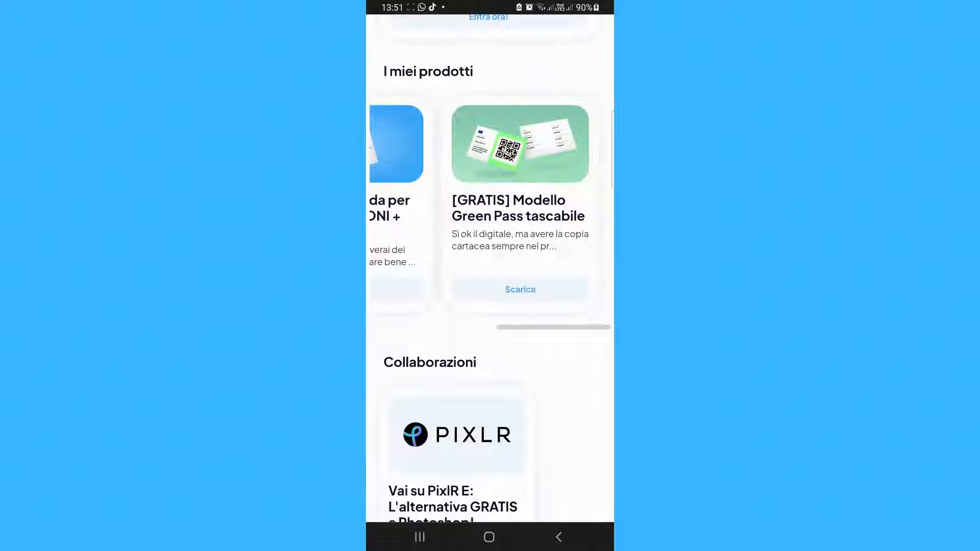
{"action": "scroll", "coordinate": [490, 204], "scroll_direction": "left", "scroll_amount": 3}
{"action": "scroll", "coordinate": [490, 204], "scroll_direction": "right", "scroll_amount": 3}
{"action": "scroll", "coordinate": [490, 268], "scroll_direction": "down", "scroll_amount": 7}
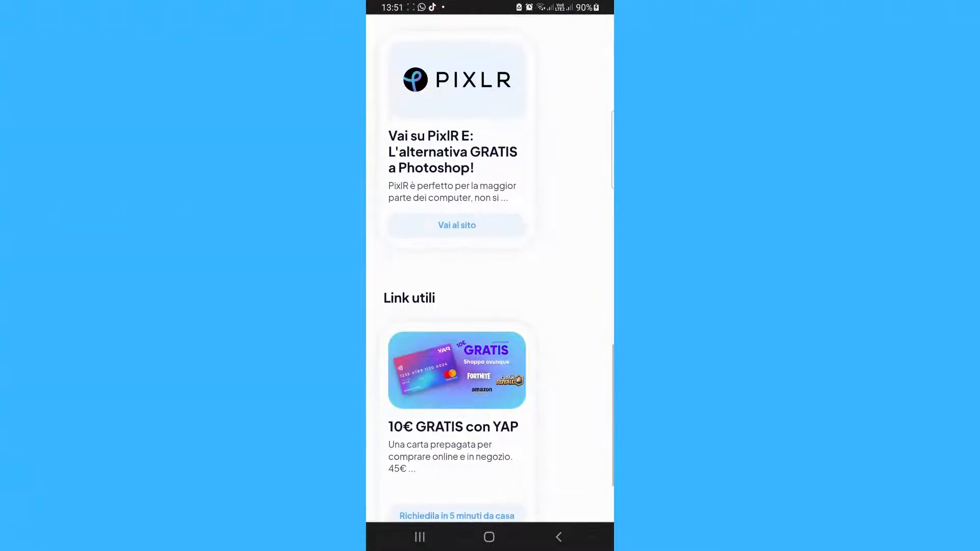
{"action": "scroll", "coordinate": [490, 268], "scroll_direction": "down", "scroll_amount": 2}
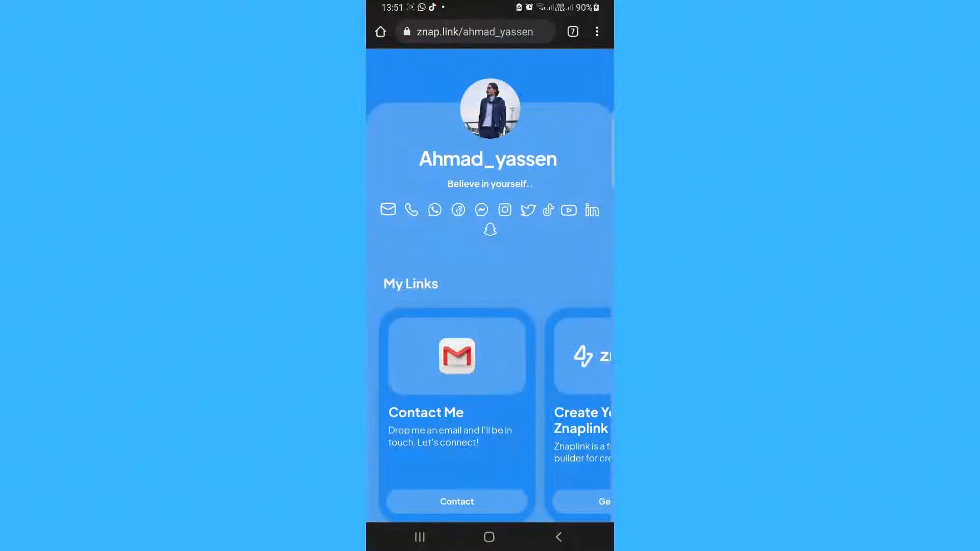
- Examine the blue-themed example page's My Links cards and community sign-up form, and try its WhatsApp contact link
{"action": "scroll", "coordinate": [490, 268], "scroll_direction": "down", "scroll_amount": 2}
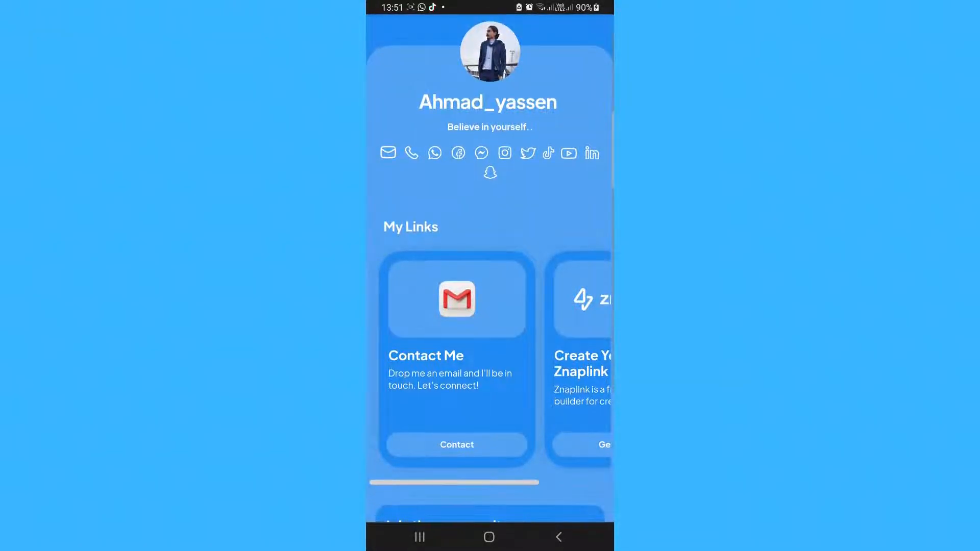
{"action": "scroll", "coordinate": [490, 268], "scroll_direction": "down", "scroll_amount": 2}
{"action": "scroll", "coordinate": [490, 273], "scroll_direction": "right", "scroll_amount": 2}
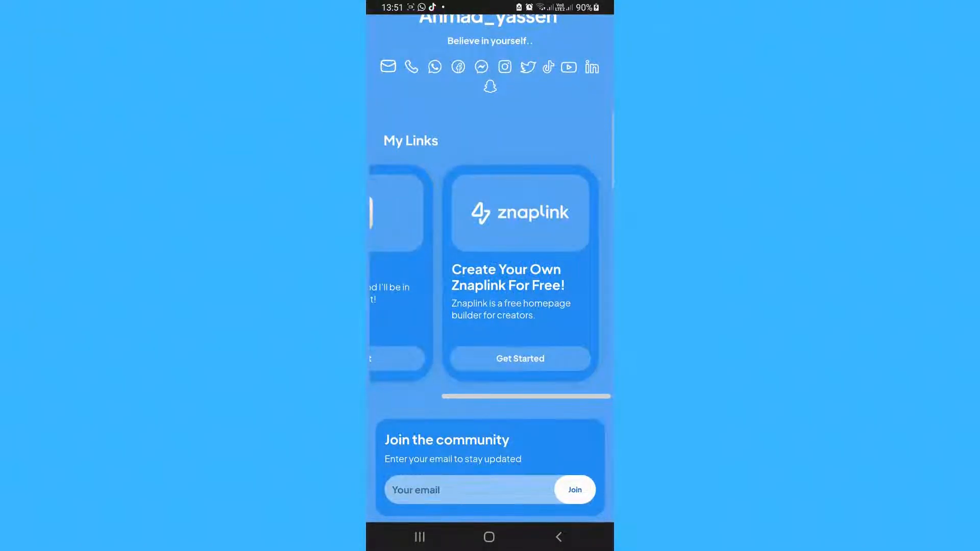
{"action": "scroll", "coordinate": [490, 273], "scroll_direction": "left", "scroll_amount": 1}
{"action": "scroll", "coordinate": [490, 276], "scroll_direction": "down", "scroll_amount": 2}
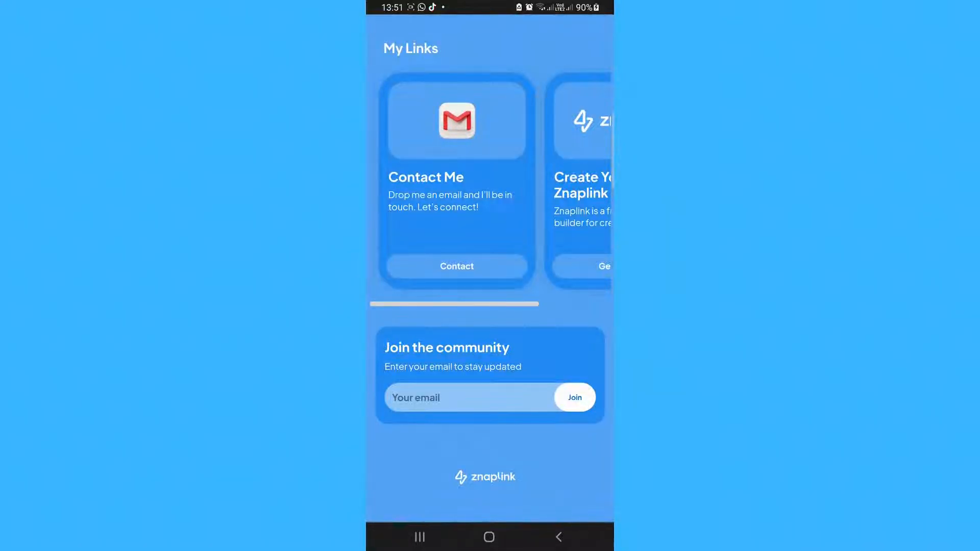
{"action": "scroll", "coordinate": [491, 276], "scroll_direction": "up", "scroll_amount": 5}
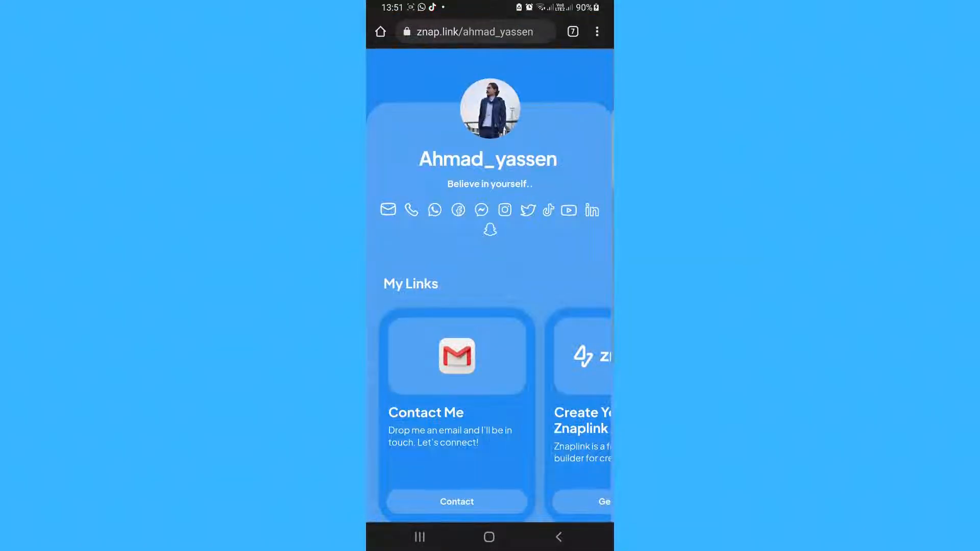
{"action": "left_click", "coordinate": [435, 210]}
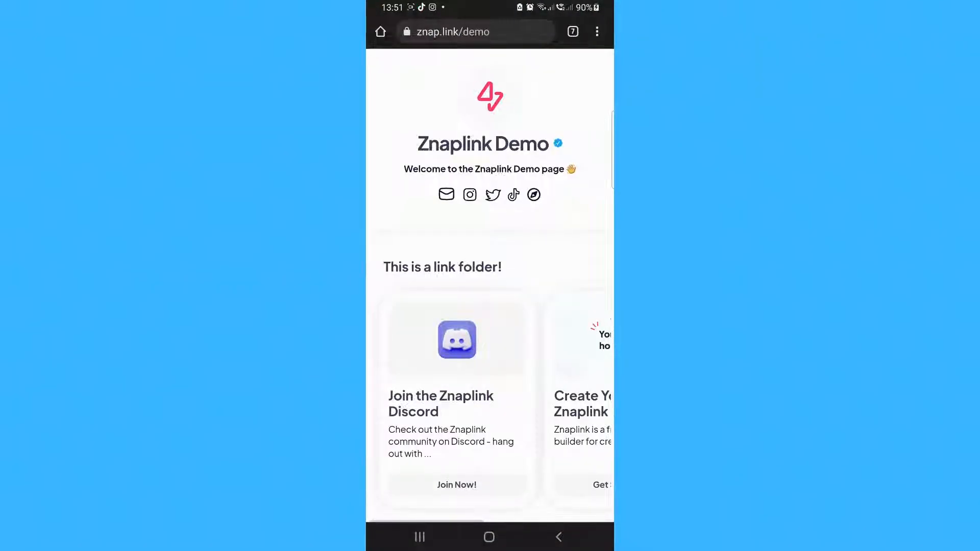
- Examine the Znaplink Demo page's link folder, updates sign-up form, Znaplink Pro card and Latest Videos section
{"action": "scroll", "coordinate": [490, 285], "scroll_direction": "down", "scroll_amount": 3}
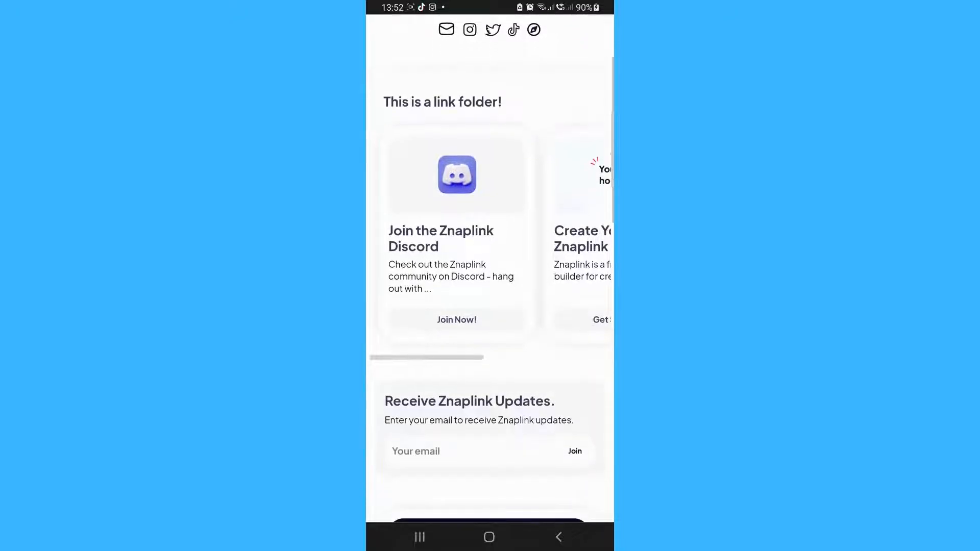
{"action": "scroll", "coordinate": [490, 230], "scroll_direction": "right", "scroll_amount": 5}
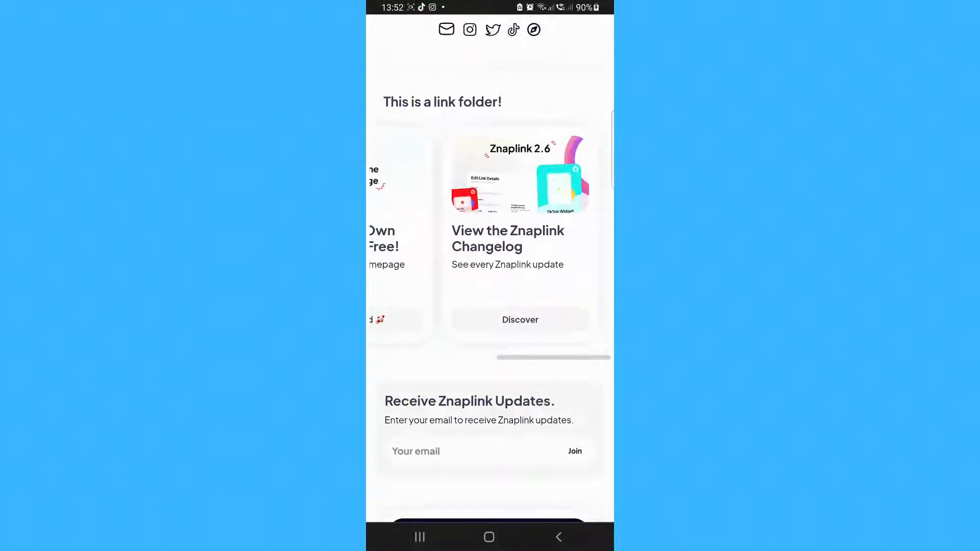
{"action": "scroll", "coordinate": [490, 230], "scroll_direction": "left", "scroll_amount": 5}
{"action": "scroll", "coordinate": [490, 286], "scroll_direction": "up", "scroll_amount": 3}
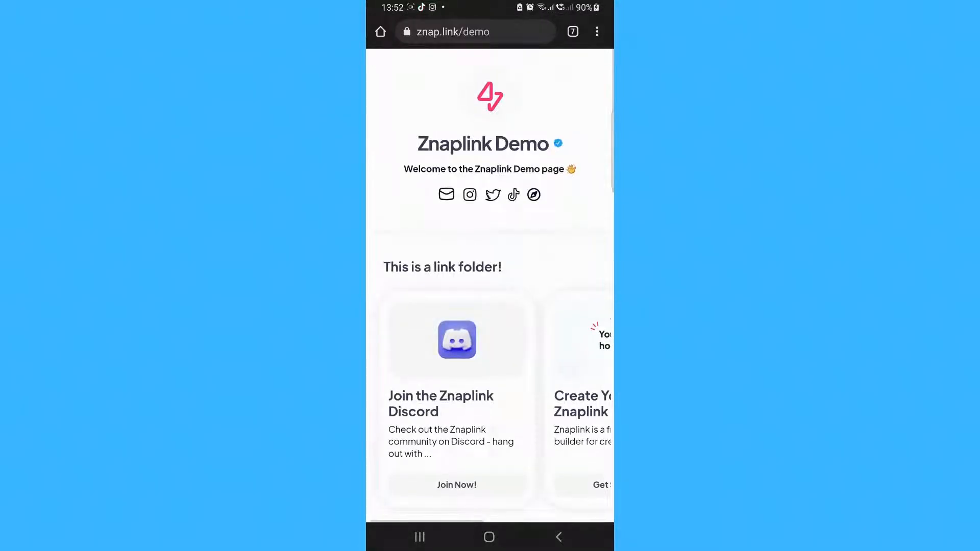
{"action": "scroll", "coordinate": [490, 286], "scroll_direction": "down", "scroll_amount": 5}
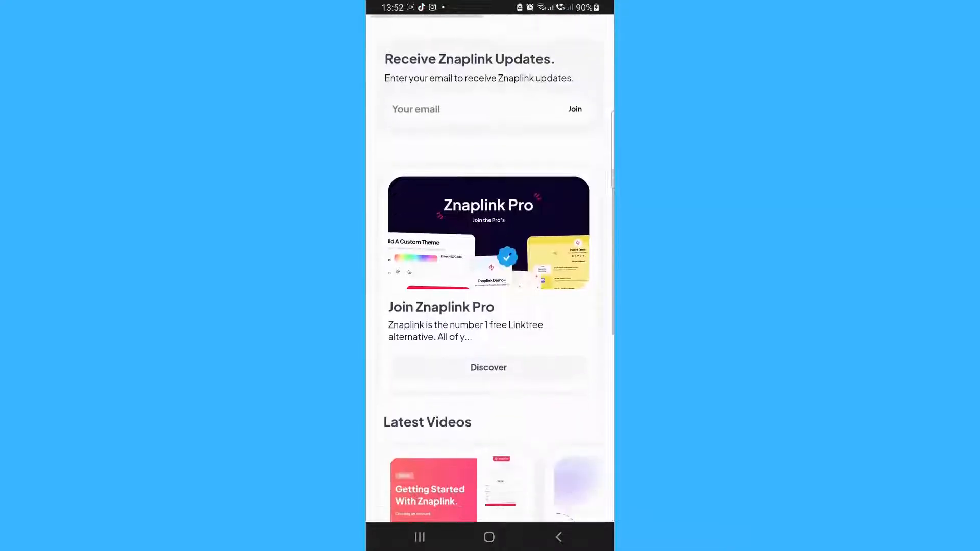
{"action": "scroll", "coordinate": [490, 286], "scroll_direction": "down", "scroll_amount": 2}
- Try to join the Receive Znaplink Updates list by submitting "tattsgs" as the email
{"action": "scroll", "coordinate": [490, 286], "scroll_direction": "up", "scroll_amount": 3}
{"action": "scroll", "coordinate": [490, 286], "scroll_direction": "up", "scroll_amount": 2}
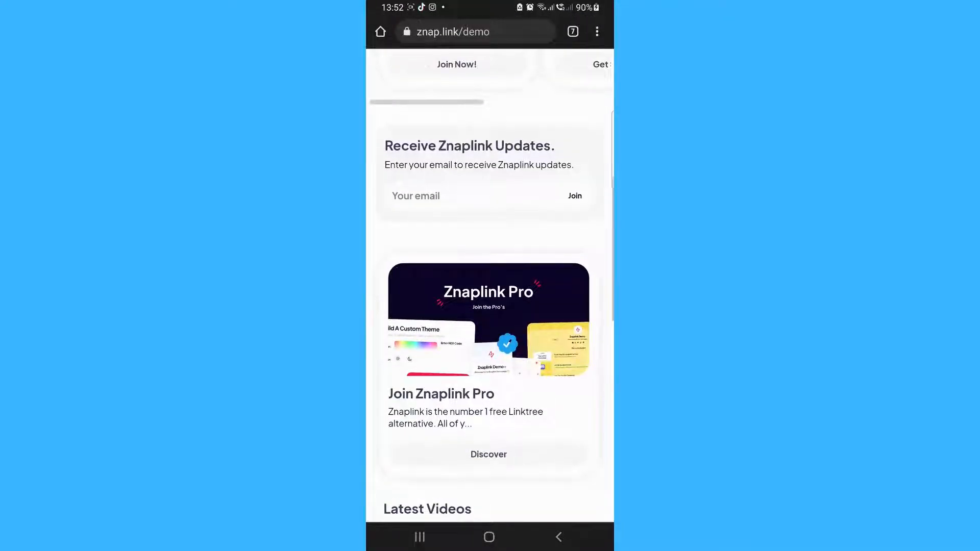
{"action": "left_click", "coordinate": [469, 196]}
{"action": "type", "text": "tattsgs"}
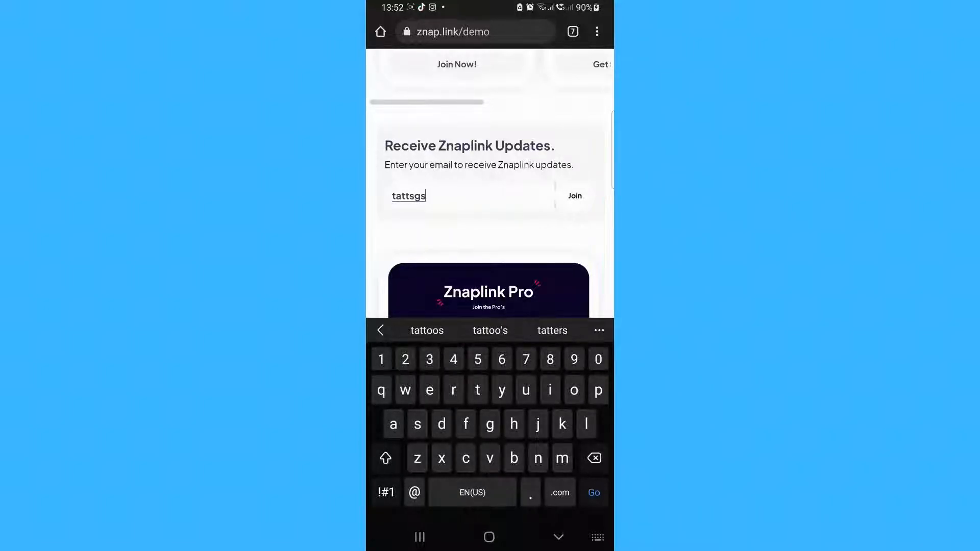
{"action": "left_click", "coordinate": [575, 196]}
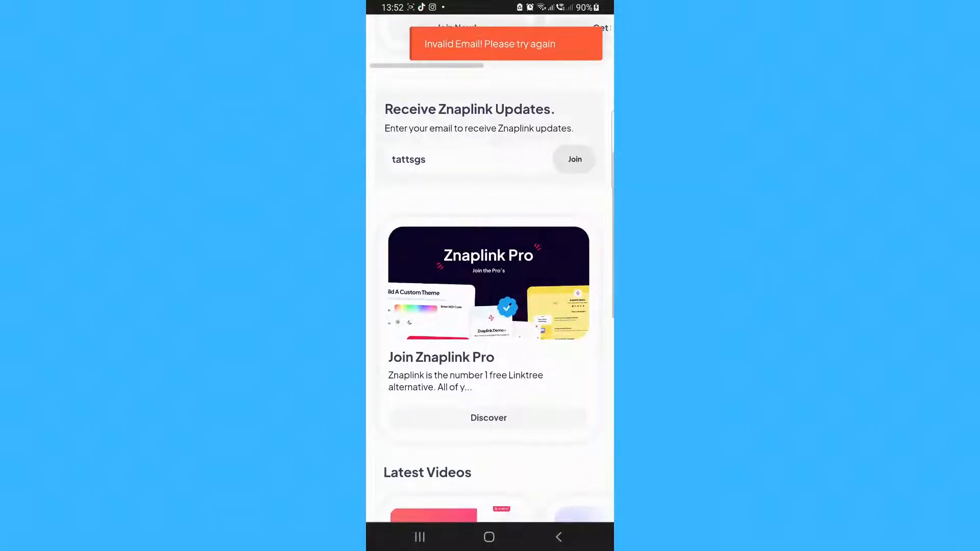
- Examine the Latest Videos section of the demo page, browsing sideways through its video cards and back
{"action": "scroll", "coordinate": [490, 286], "scroll_direction": "down", "scroll_amount": 4}
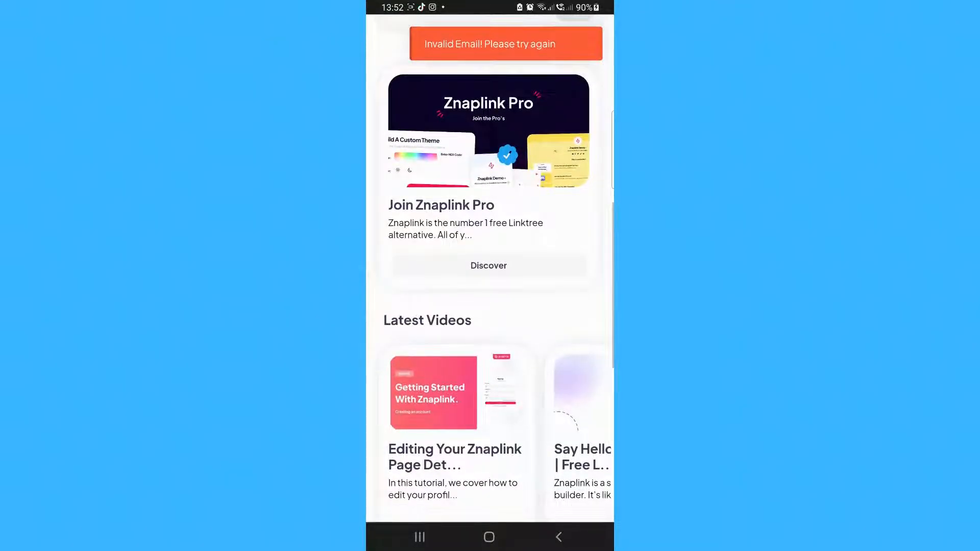
{"action": "scroll", "coordinate": [490, 285], "scroll_direction": "down", "scroll_amount": 5}
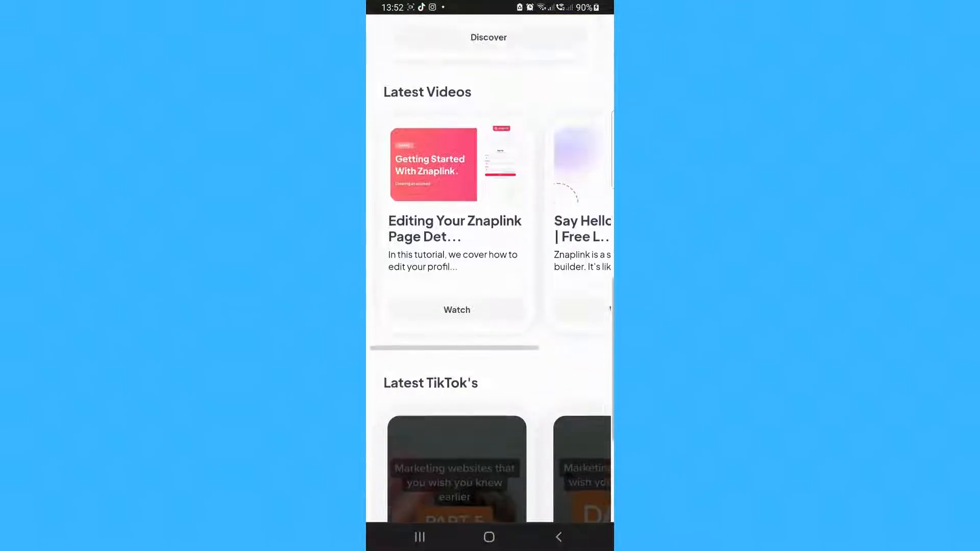
{"action": "scroll", "coordinate": [490, 224], "scroll_direction": "right", "scroll_amount": 3}
{"action": "scroll", "coordinate": [490, 169], "scroll_direction": "left", "scroll_amount": 3}
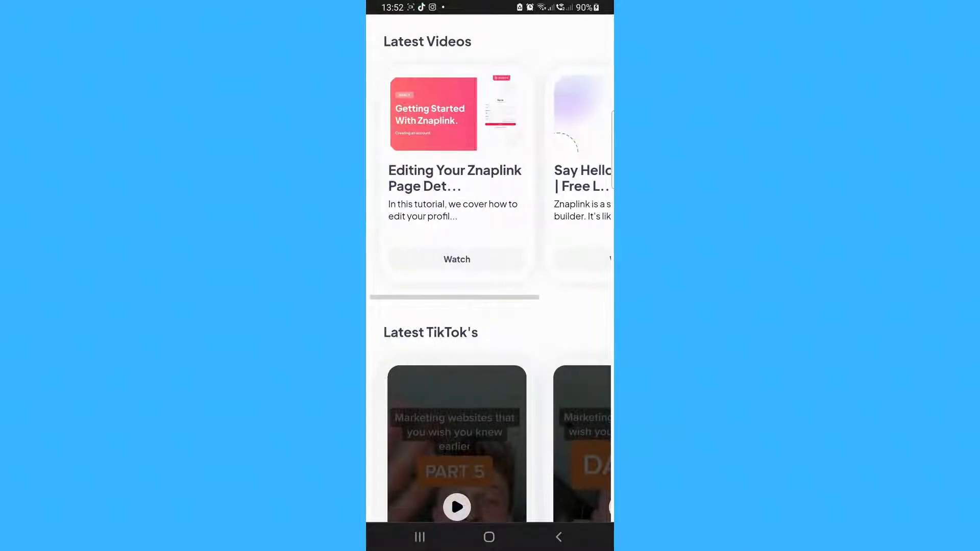
- Browse the Latest TikTok's carousel, play the "Marketing websites that you wish you knew earlier" Part 5 video, and close its player
{"action": "scroll", "coordinate": [490, 306], "scroll_direction": "down", "scroll_amount": 4}
{"action": "scroll", "coordinate": [490, 320], "scroll_direction": "right", "scroll_amount": 5}
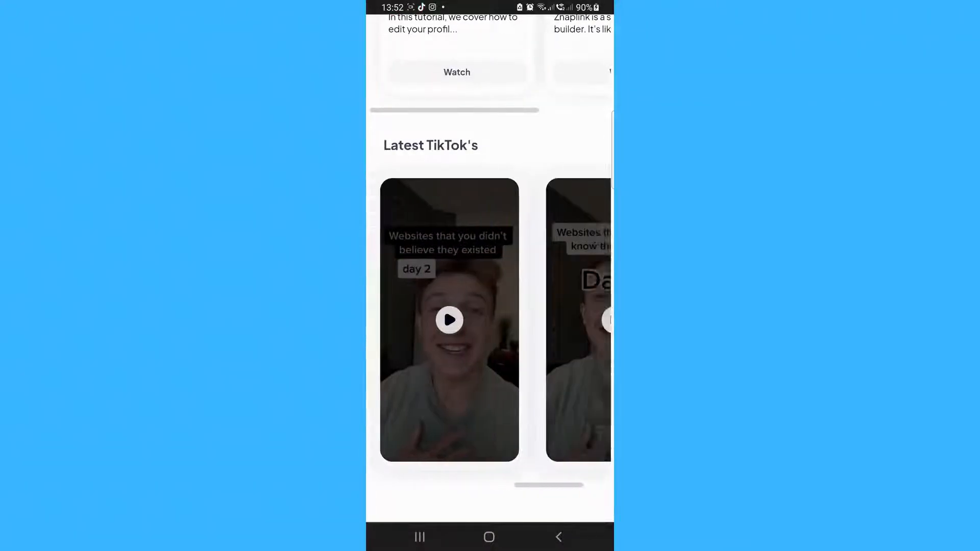
{"action": "scroll", "coordinate": [490, 321], "scroll_direction": "left", "scroll_amount": 4}
{"action": "scroll", "coordinate": [490, 320], "scroll_direction": "left", "scroll_amount": 3}
{"action": "left_click", "coordinate": [457, 319]}
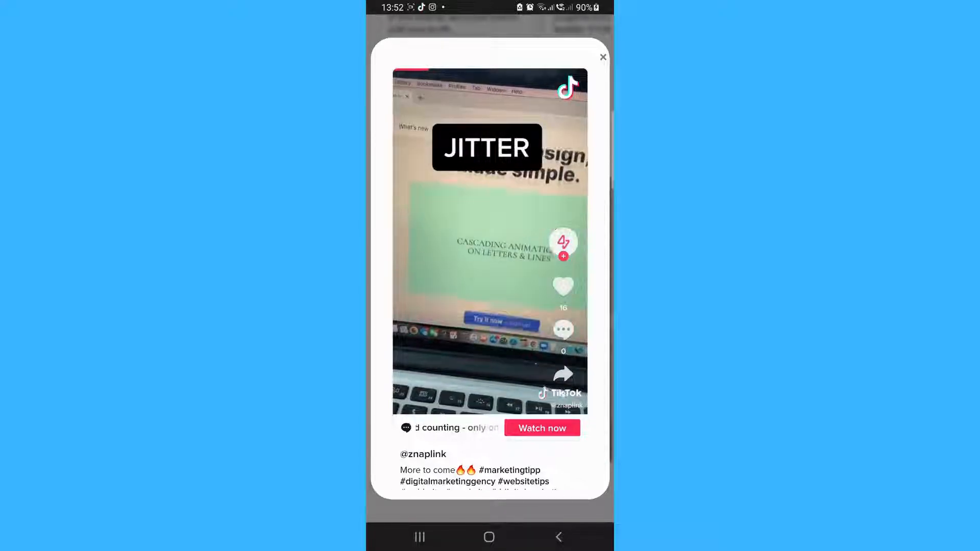
{"action": "left_click", "coordinate": [490, 242]}
{"action": "left_click", "coordinate": [603, 57]}
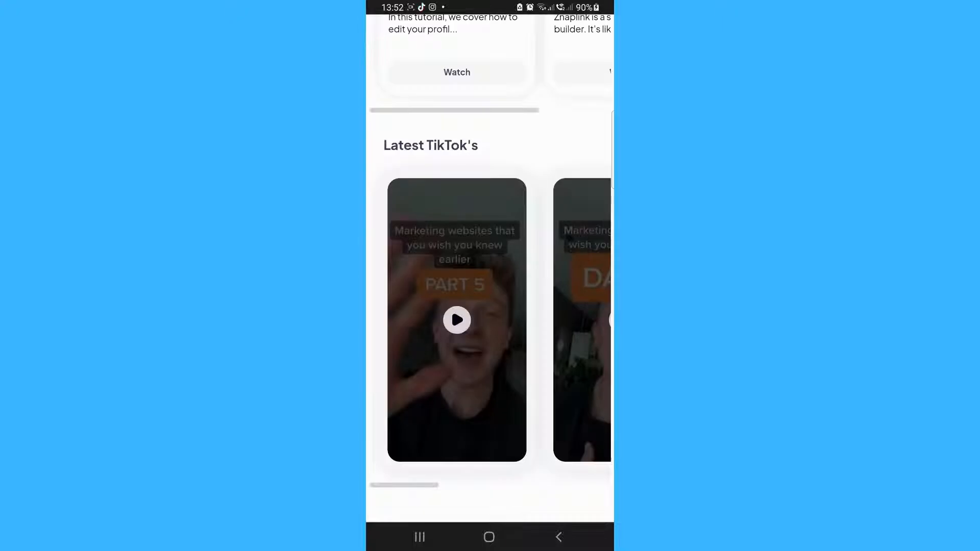